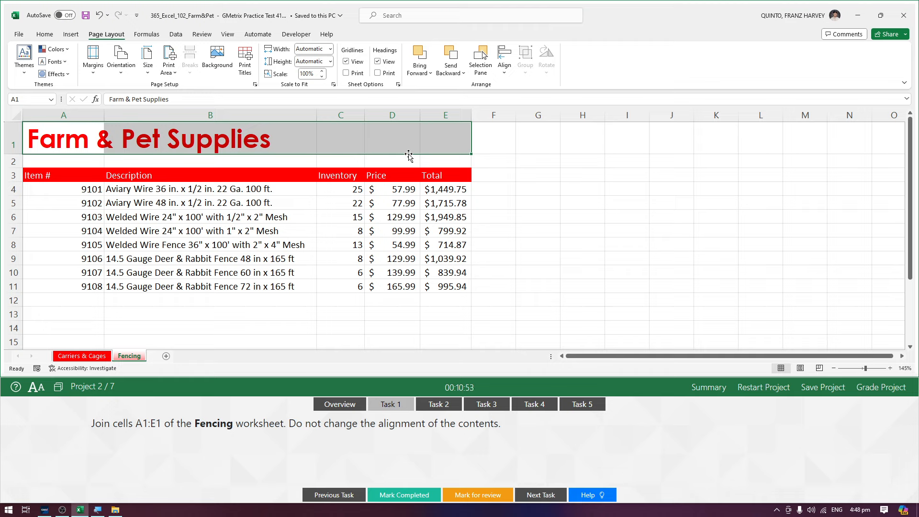
double_click(97, 424)
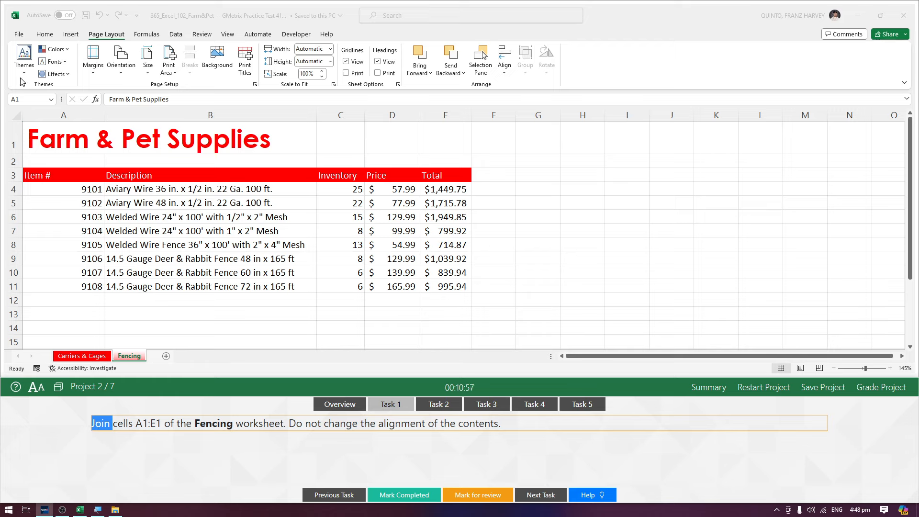
left_click(44, 34)
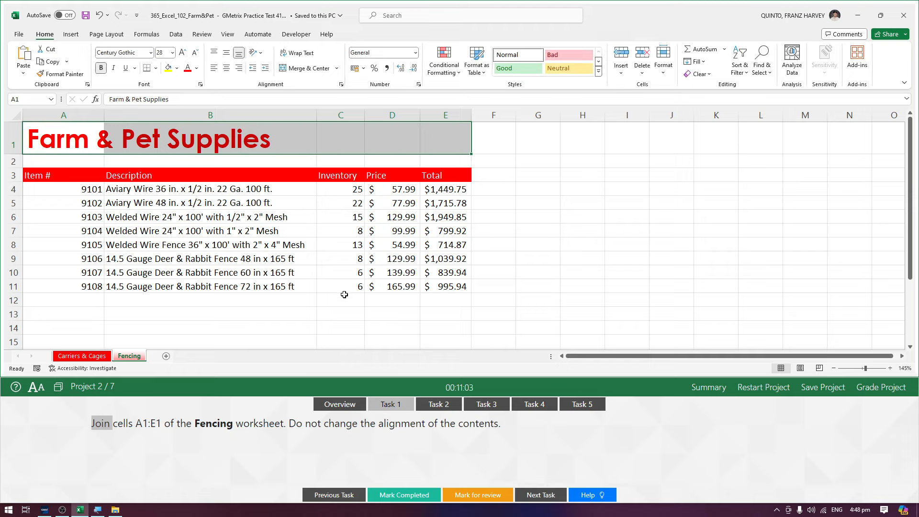
left_click(184, 202)
left_click_drag(56, 134, 82, 143)
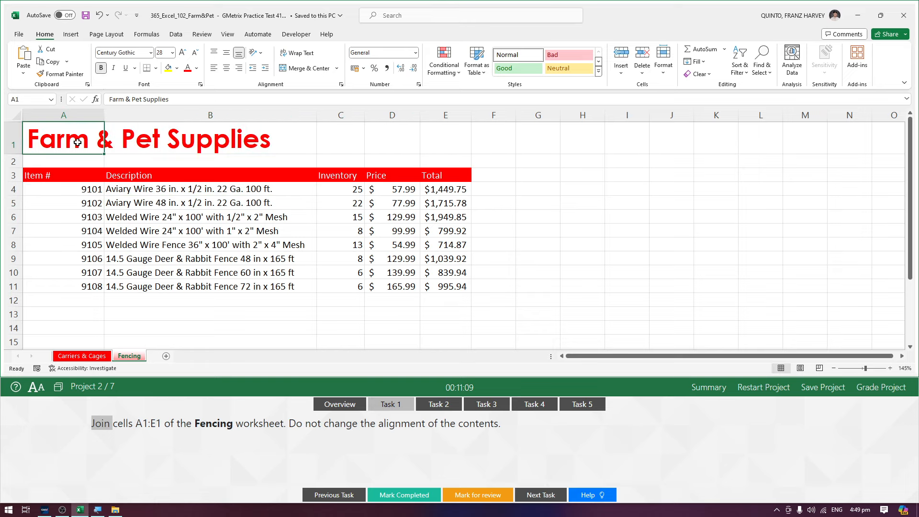
left_click(86, 191)
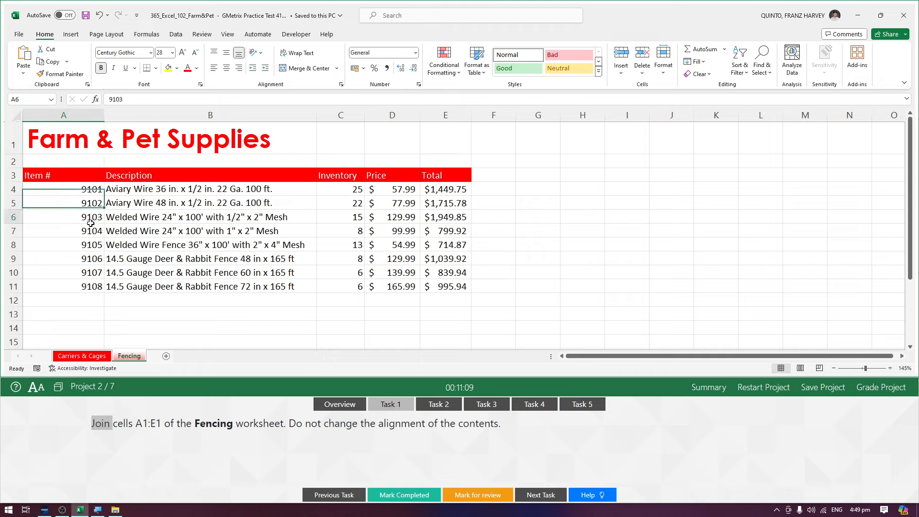
left_click(79, 136)
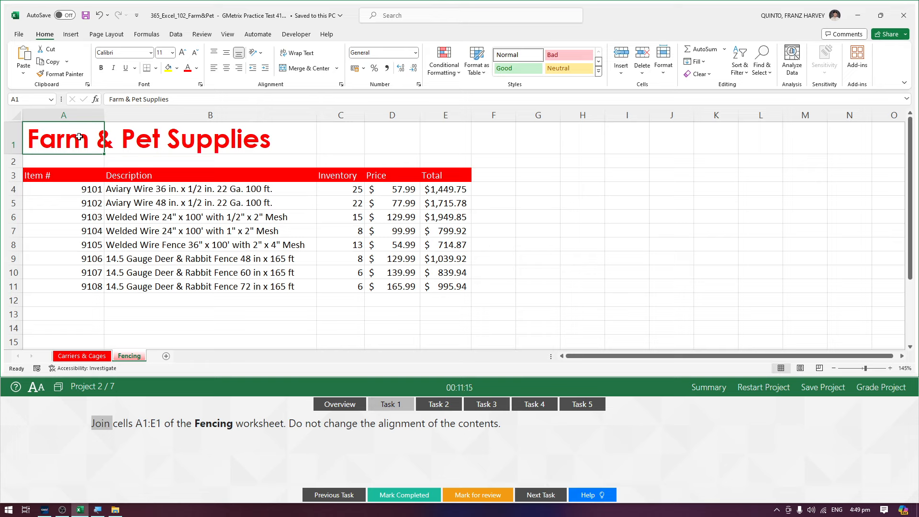
left_click(175, 272)
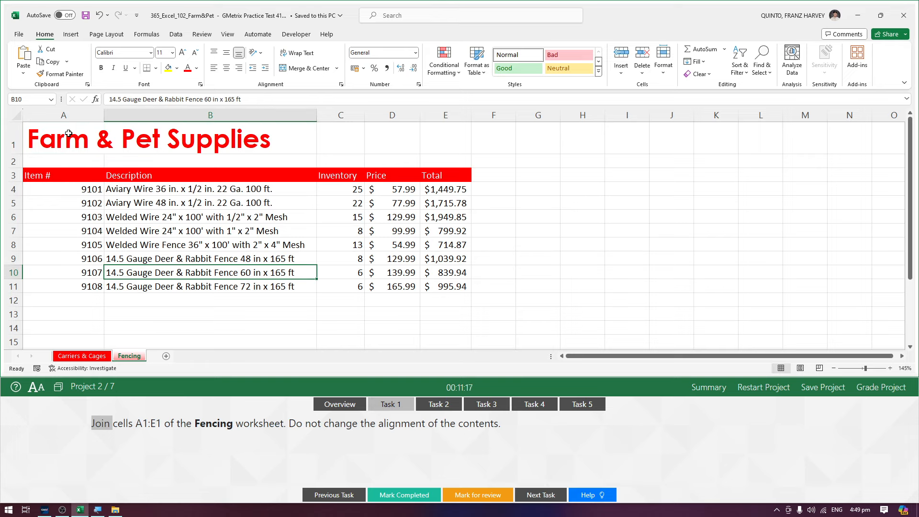
Try Merge & Center on cells A1:E1 of the Fencing worksheet, and undo it
left_click_drag(68, 134, 455, 135)
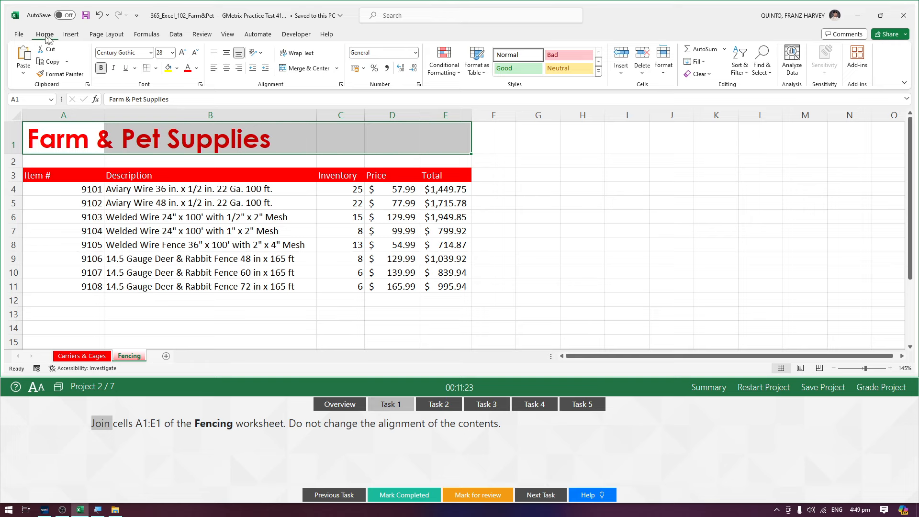
left_click(318, 72)
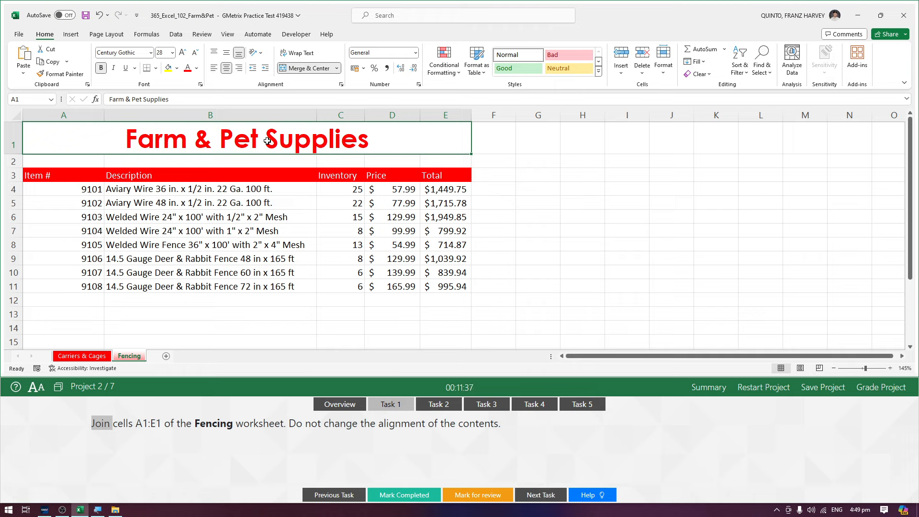
left_click(289, 273)
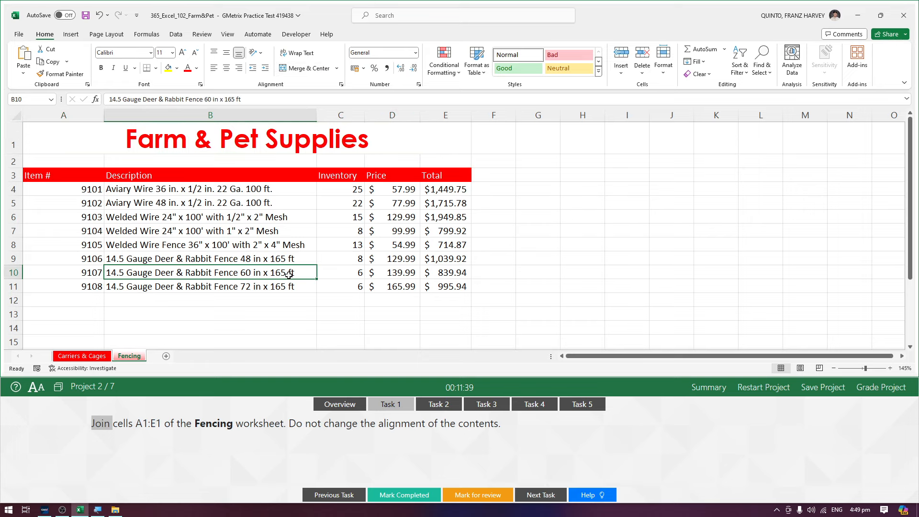
left_click(98, 15)
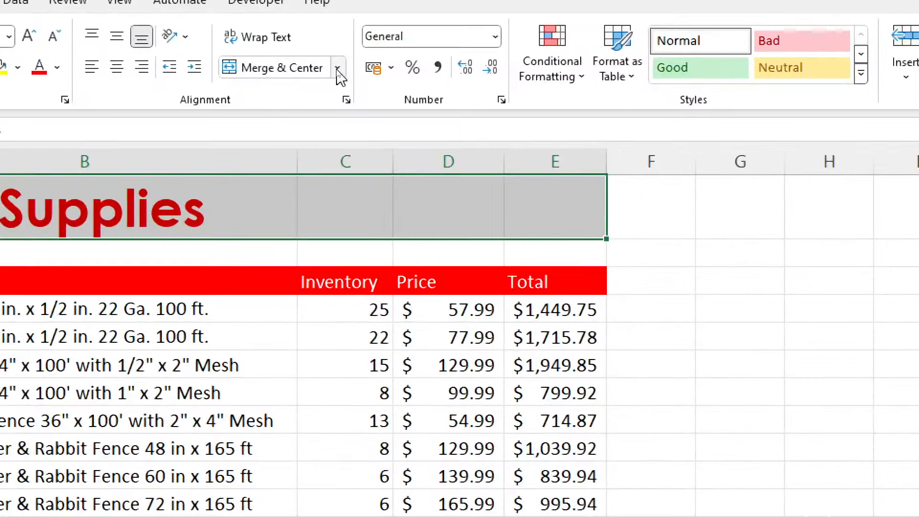
Merge cells A1:E1 of the Fencing worksheet without centering the contents, and mark Task 1 as completed
left_click(337, 71)
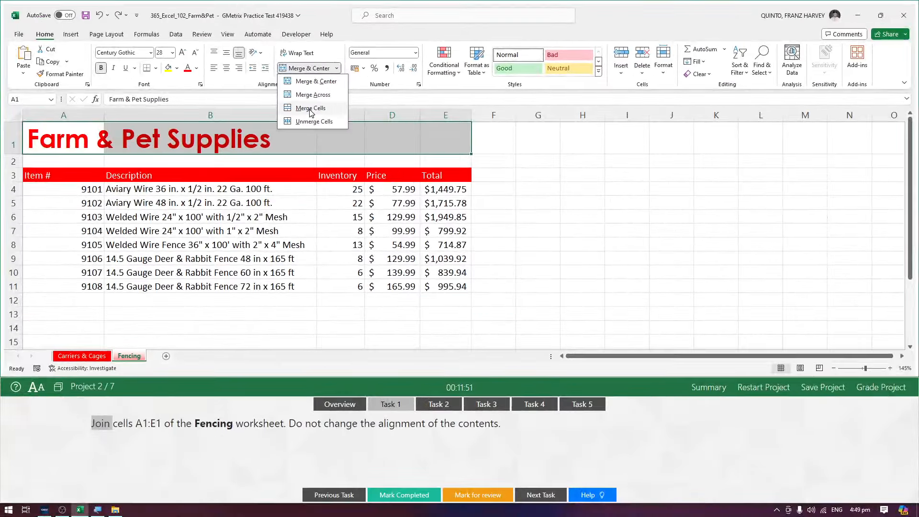
left_click(311, 111)
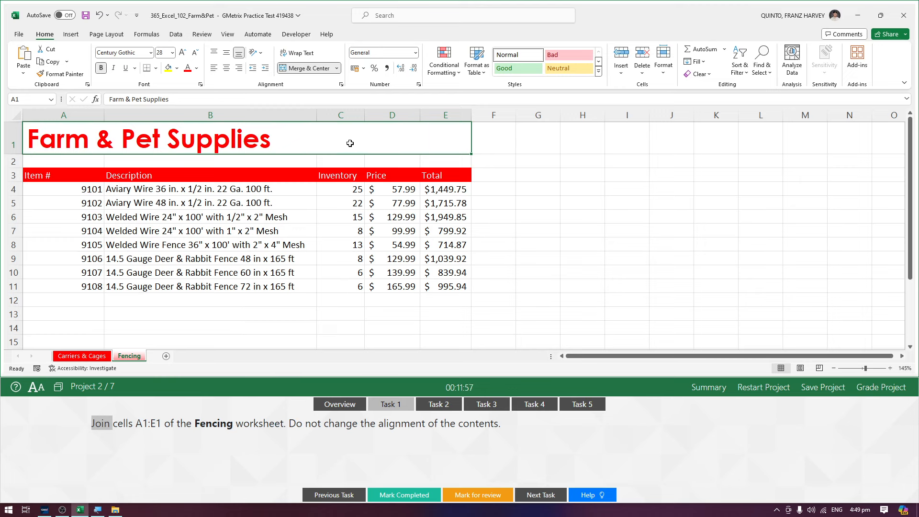
left_click(392, 496)
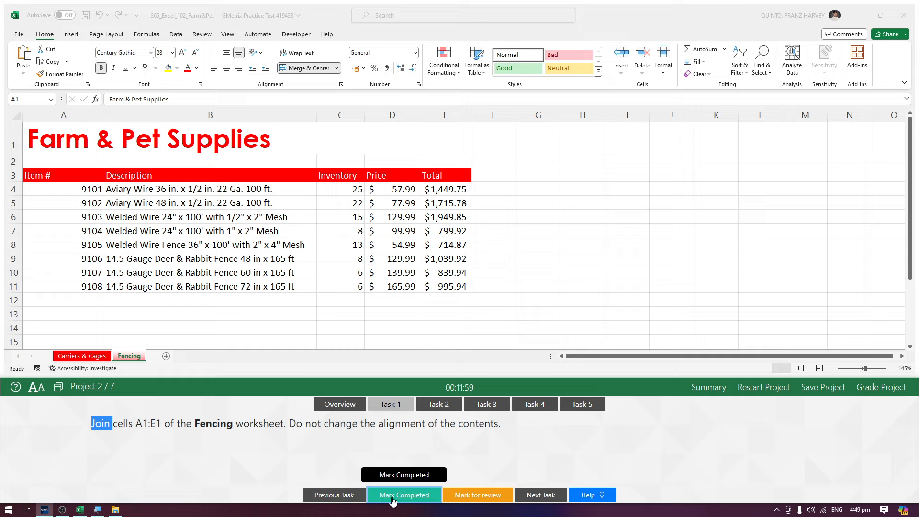
Open Task 2 and select cell C19 on the Carriers & Cages worksheet
left_click(437, 405)
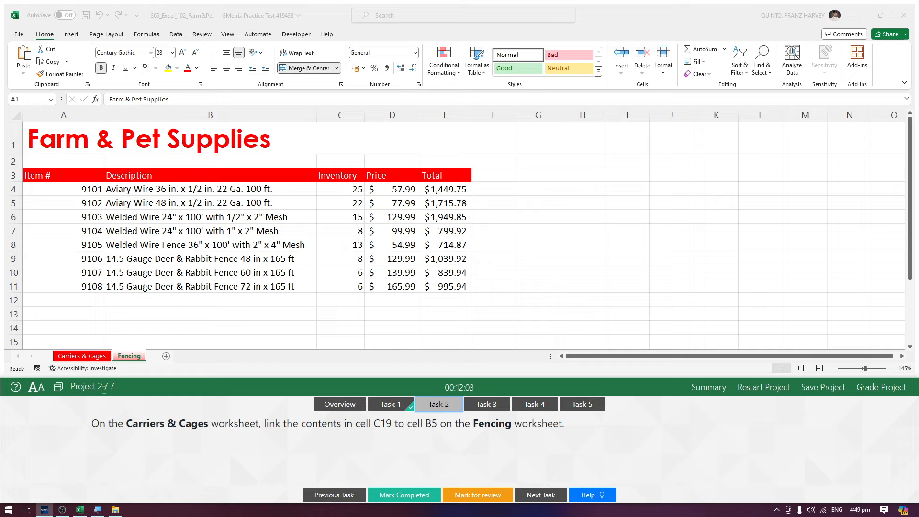
left_click(99, 357)
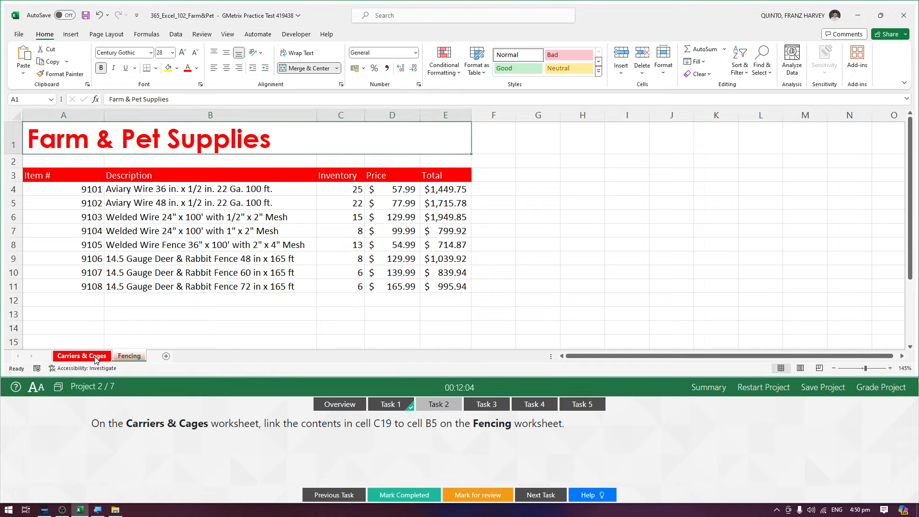
left_click(97, 358)
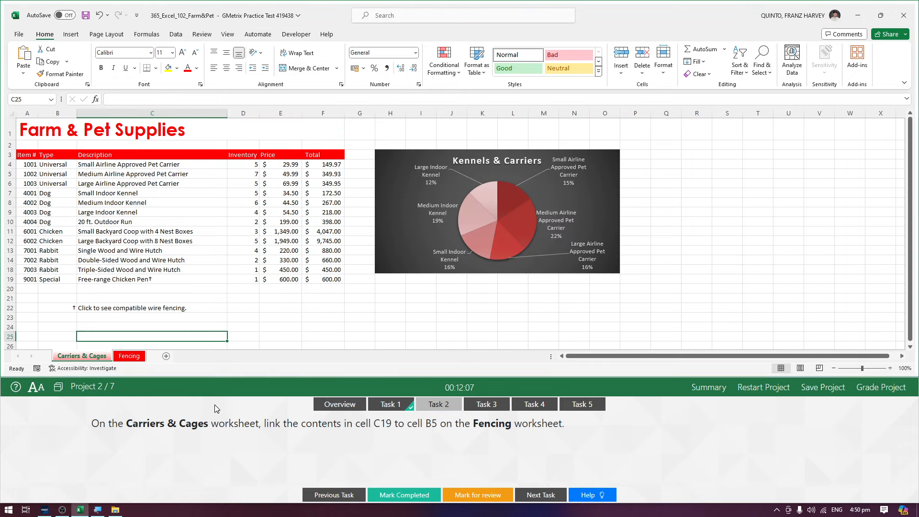
scroll(211, 318, "up", 2)
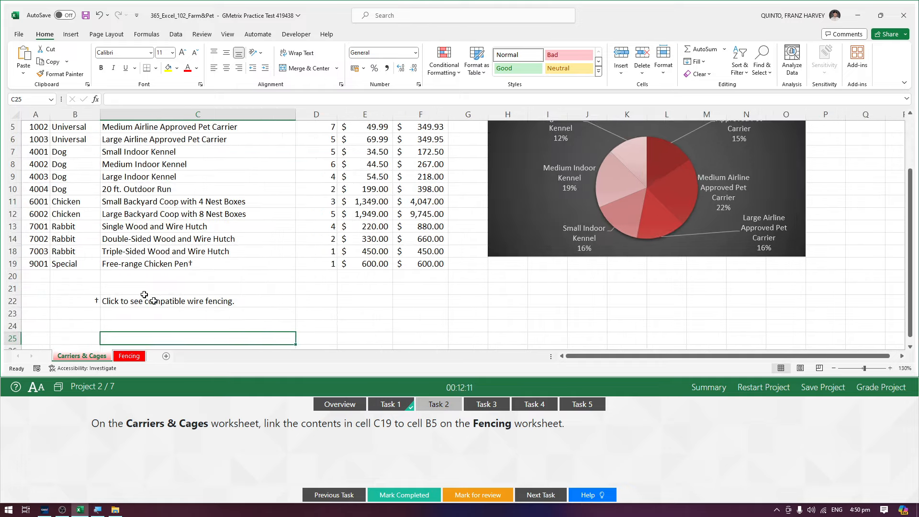
left_click(151, 262)
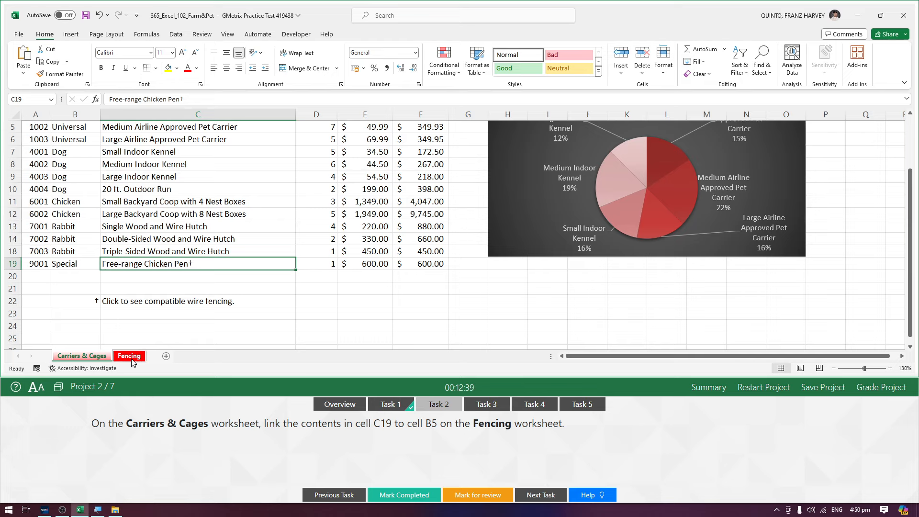
left_click(207, 276)
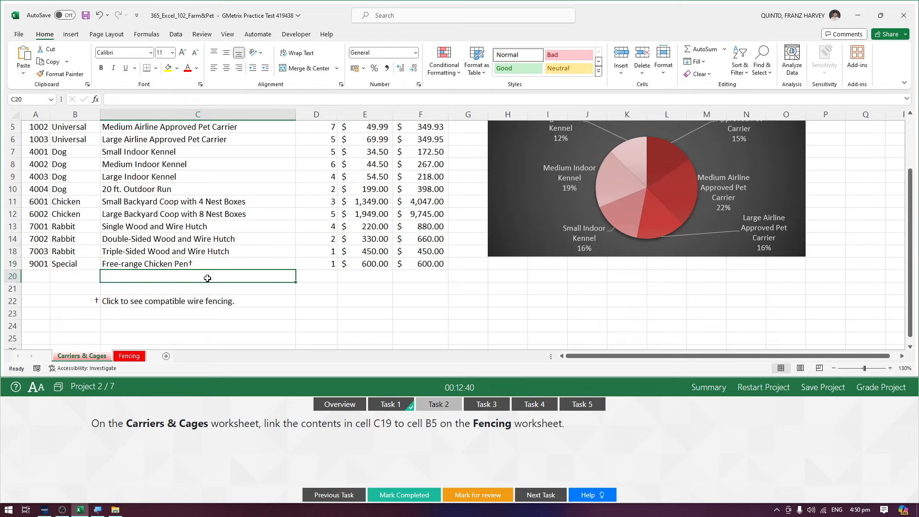
left_click(178, 264)
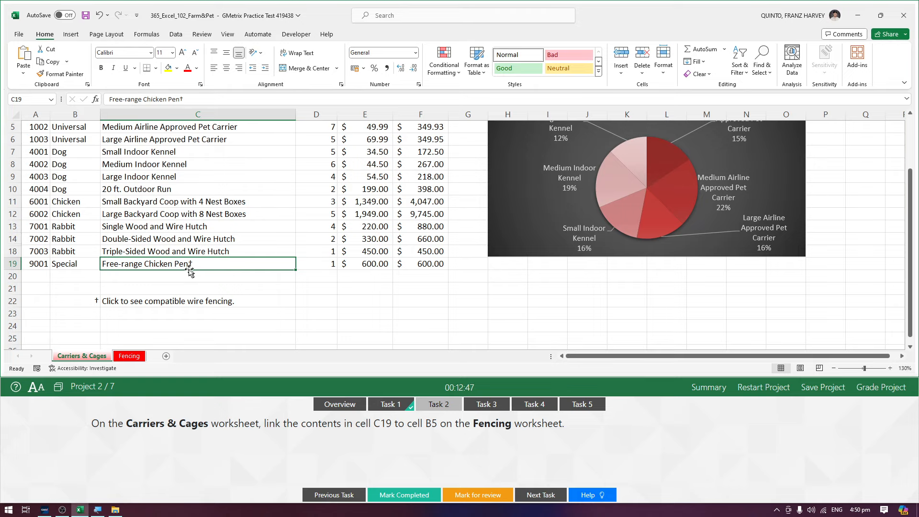
Examine cell B5 on the Fencing worksheet as the link target, and return to the Carriers & Cages worksheet
left_click(130, 356)
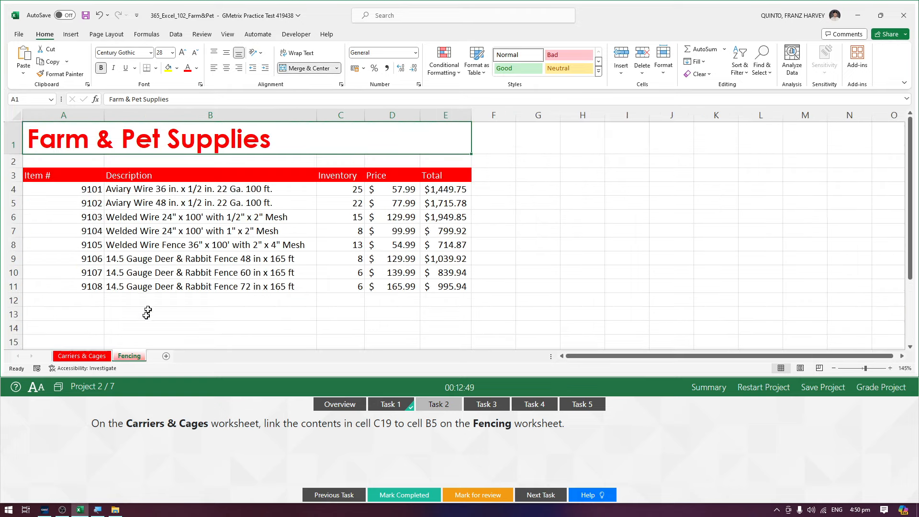
left_click(151, 205)
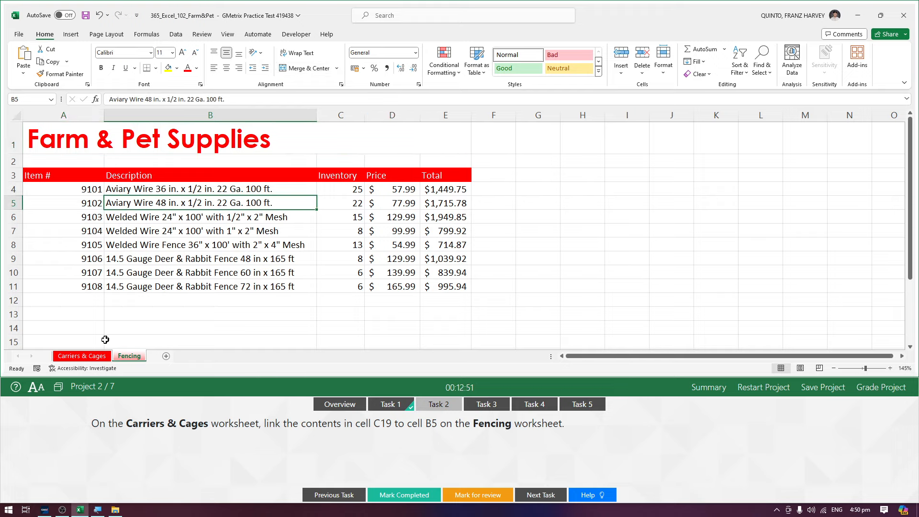
left_click(93, 356)
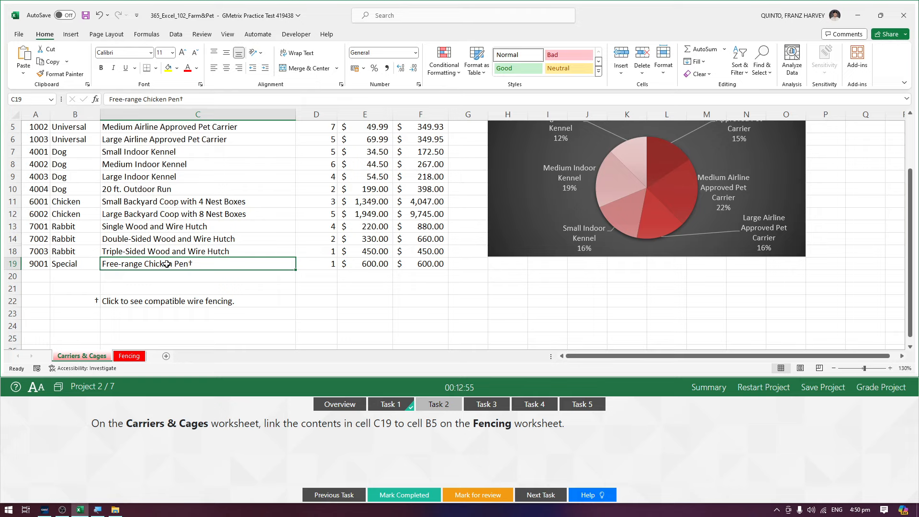
left_click(129, 356)
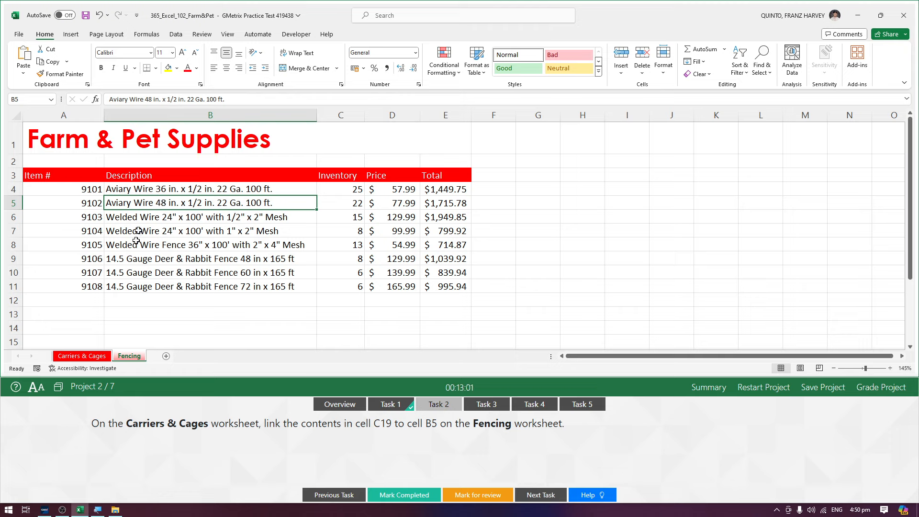
left_click(94, 358)
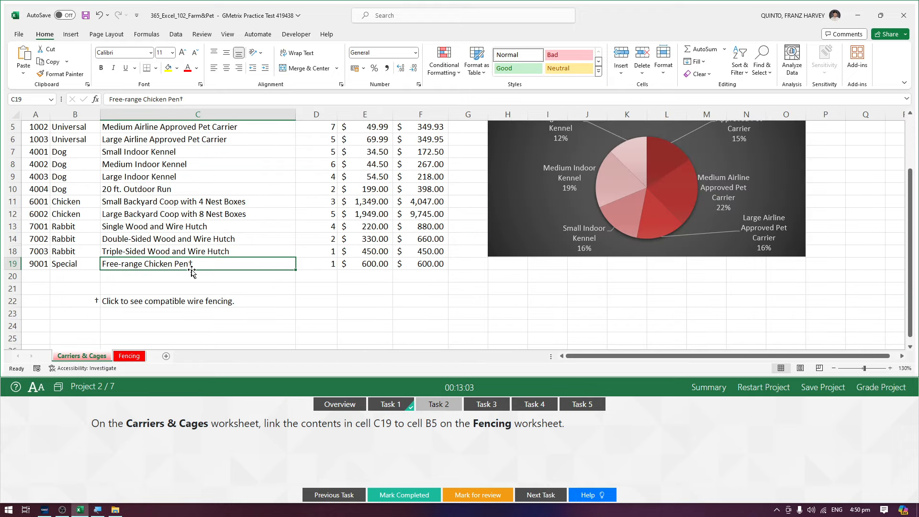
Insert a hyperlink in cell C19 of Carriers & Cages to a place in this document, cell B5 on the Fencing worksheet
left_click(72, 36)
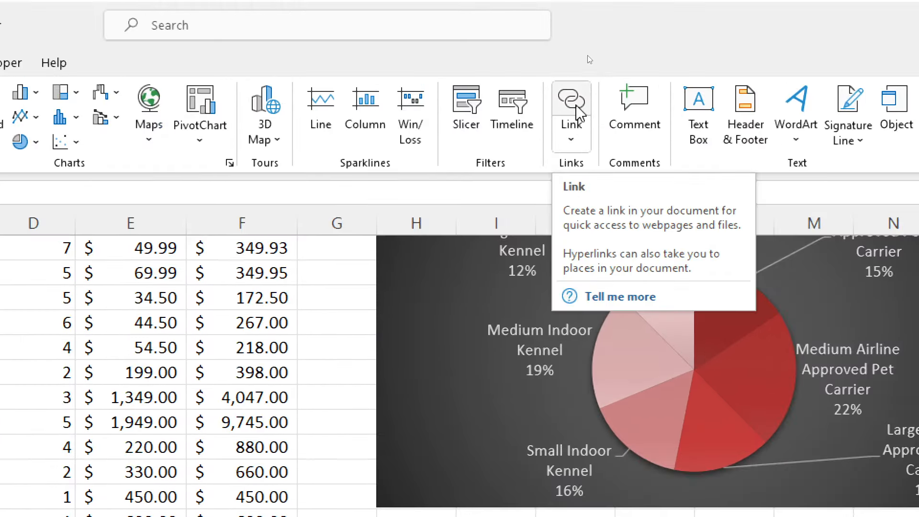
left_click(577, 112)
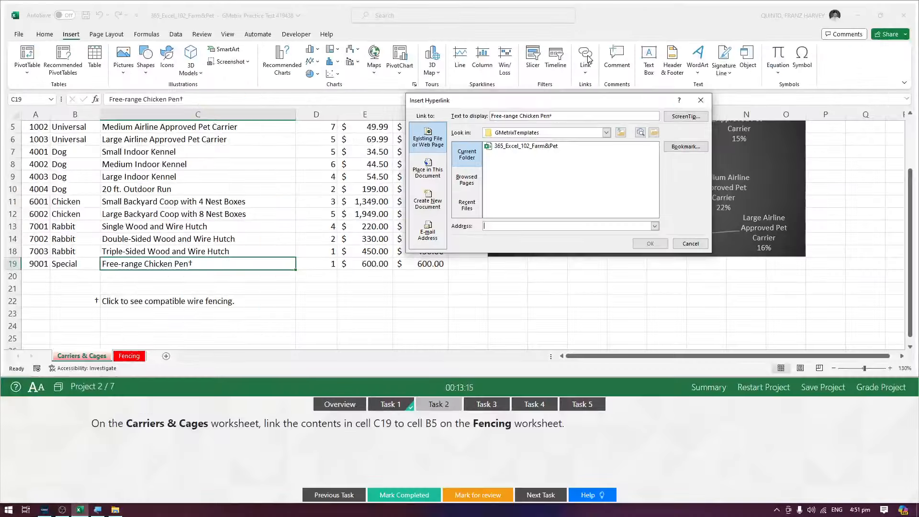
left_click_drag(546, 93, 362, 170)
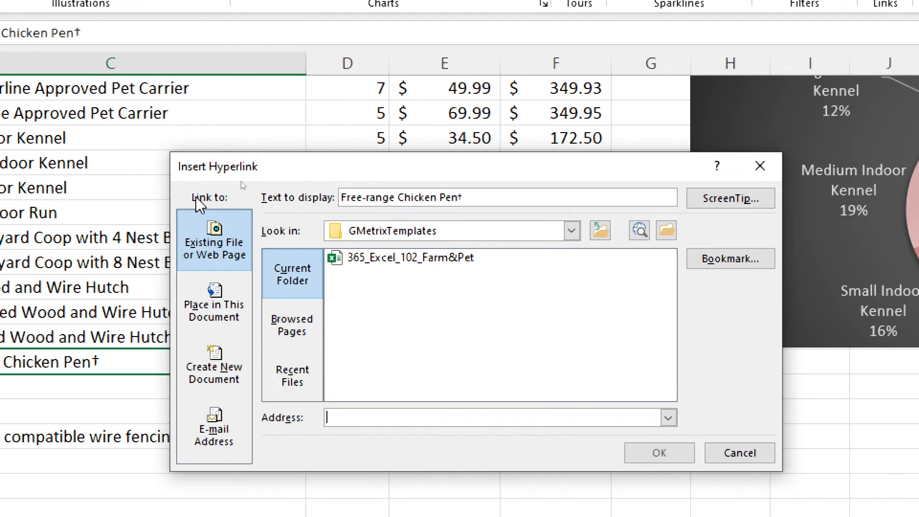
left_click(221, 248)
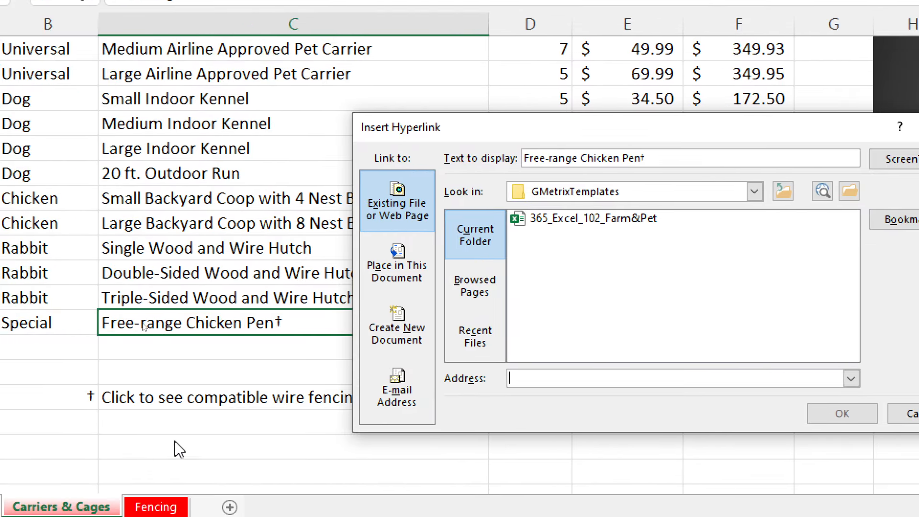
left_click(385, 322)
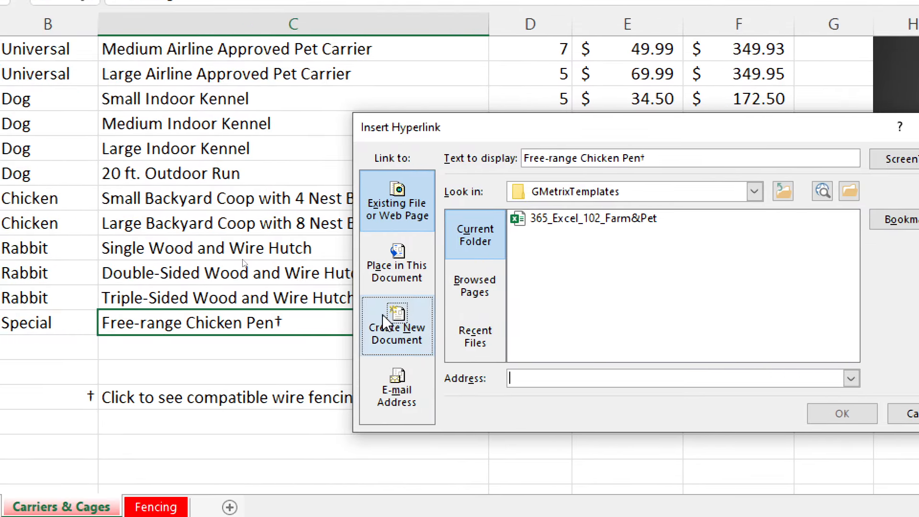
left_click(397, 278)
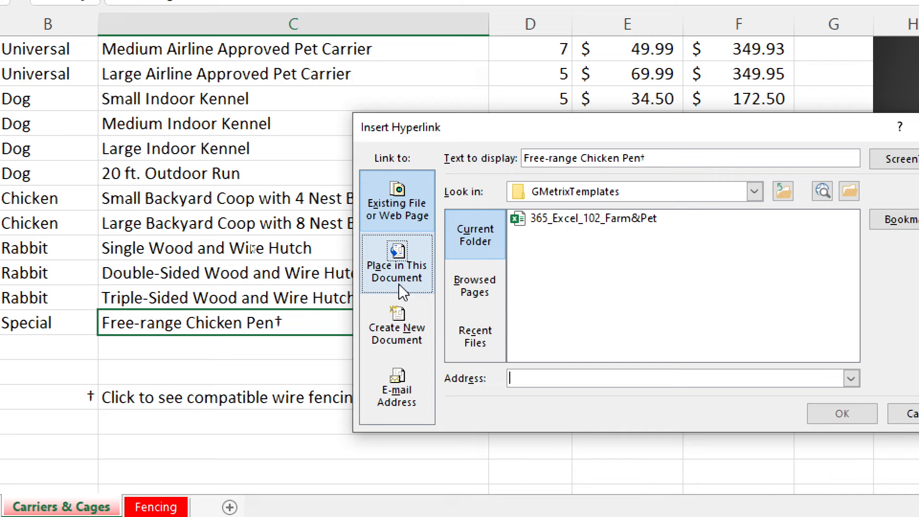
left_click(398, 284)
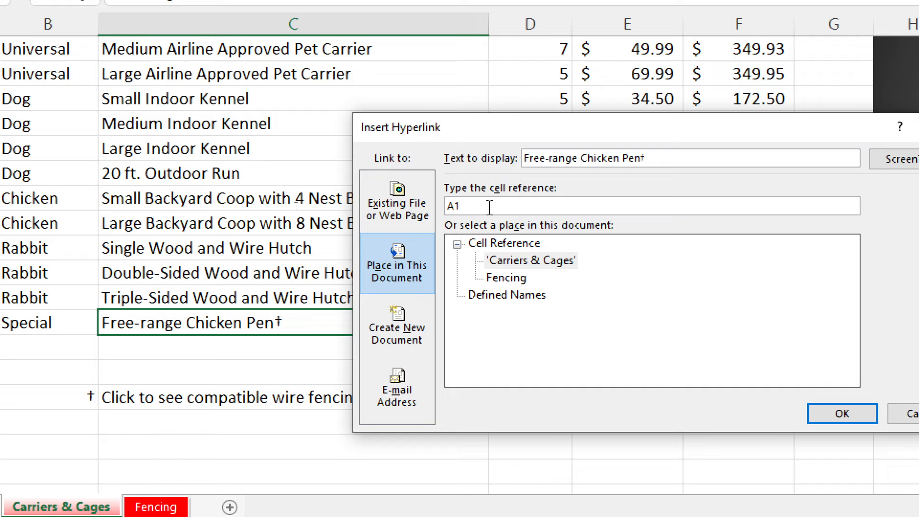
key("BackSpace")
key("BackSpace")
type("B5")
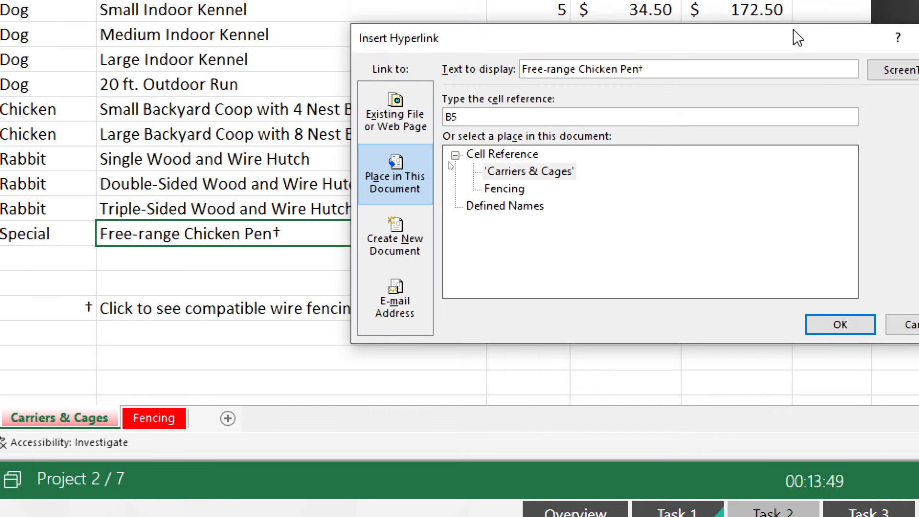
left_click(506, 187)
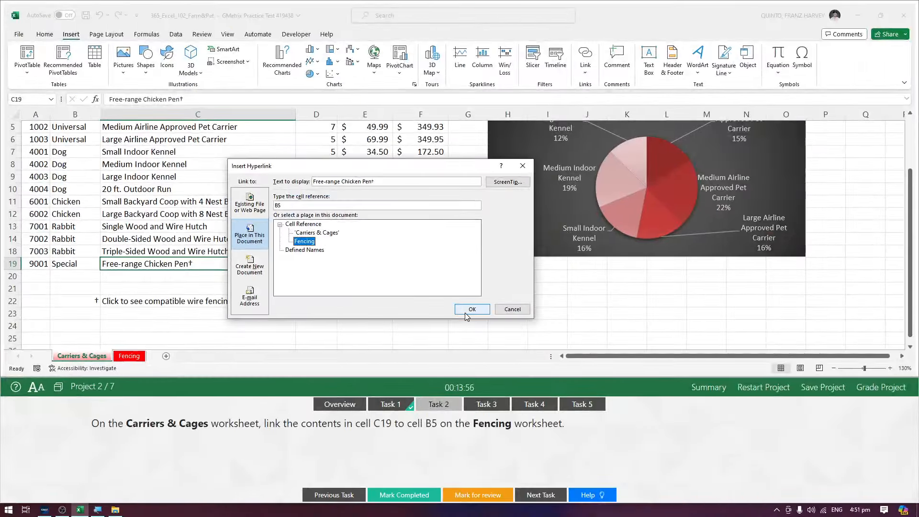
left_click(687, 319)
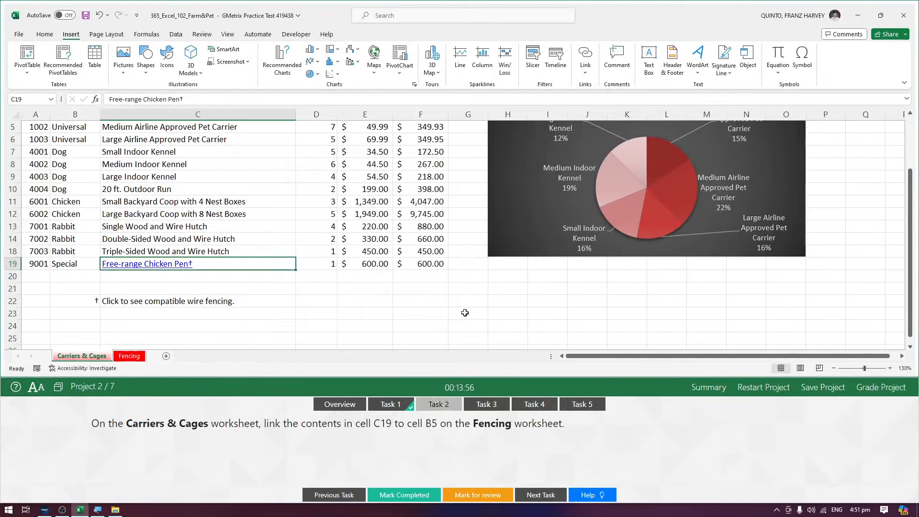
Follow the hyperlink in cell C19 of Carriers & Cages to test it, and mark Task 2 as completed
left_click(320, 326)
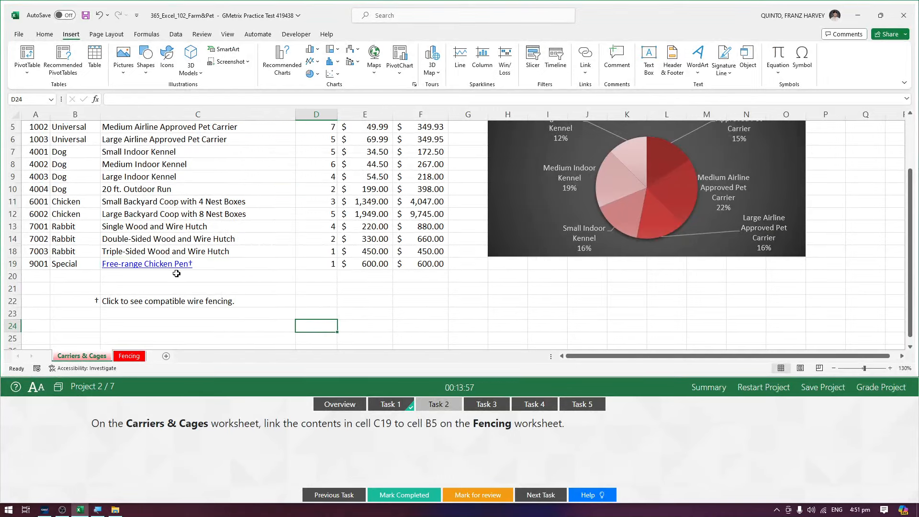
left_click(150, 265)
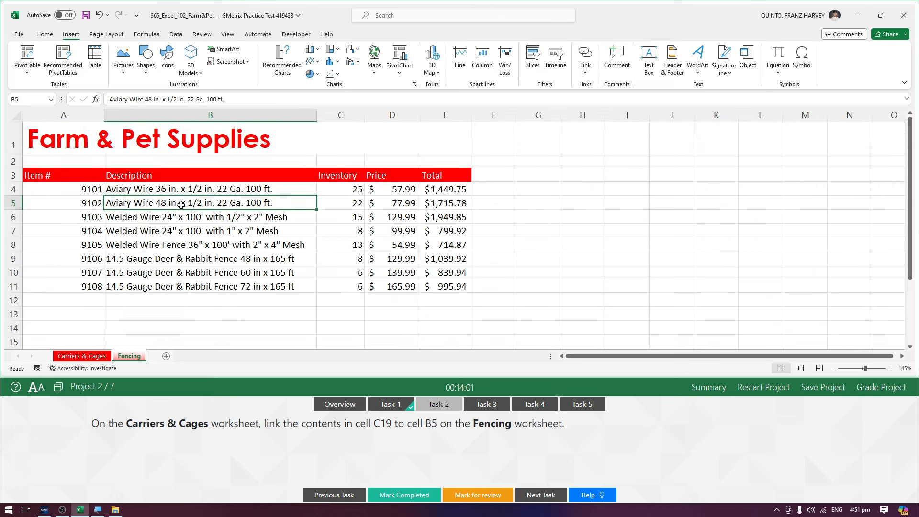
left_click(395, 498)
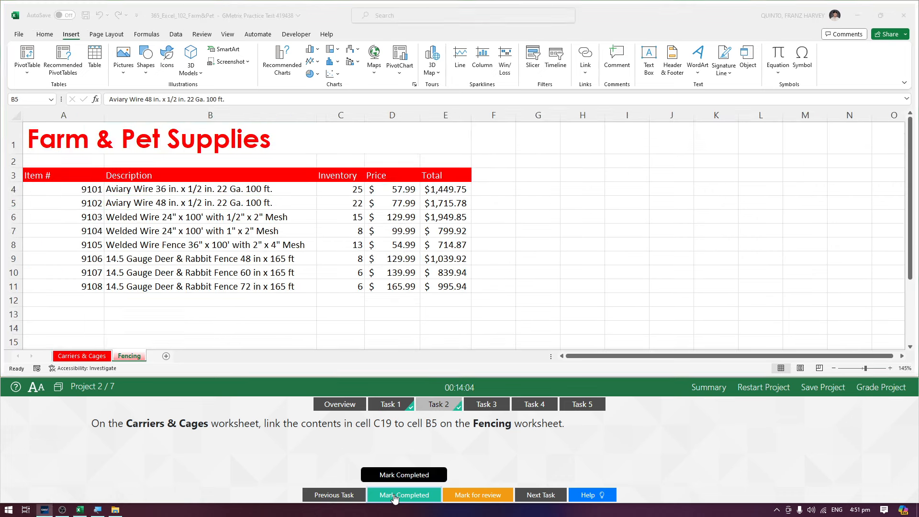
Open Task 3, return to the Carriers & Cages worksheet and locate the Inventory column the task refers to
left_click(486, 404)
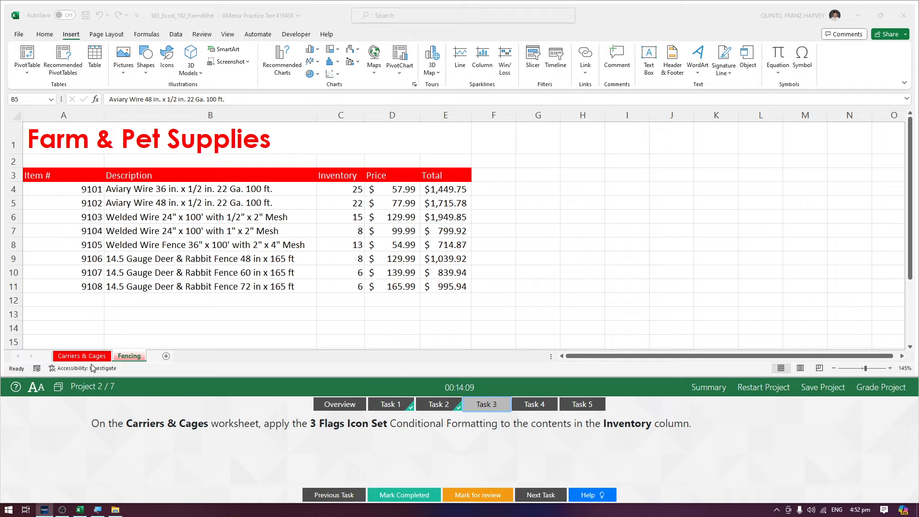
left_click(74, 356)
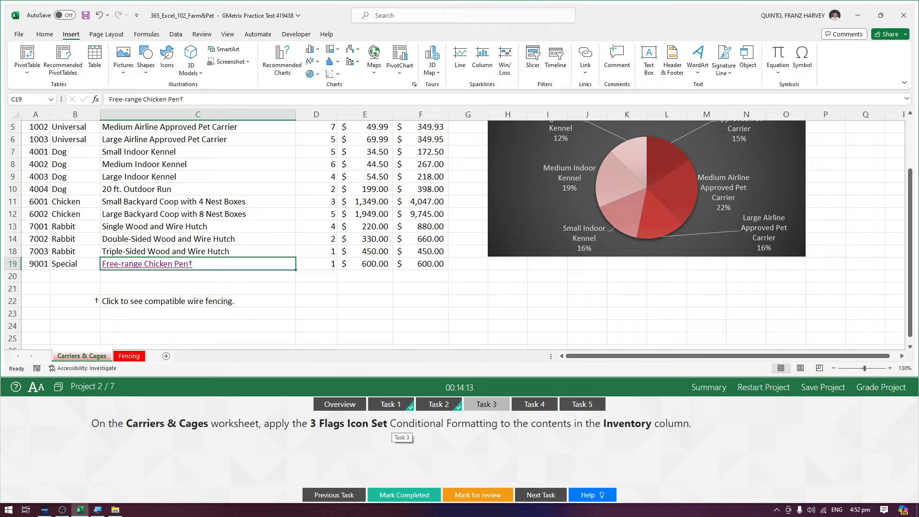
left_click_drag(391, 425, 563, 425)
left_click(548, 429)
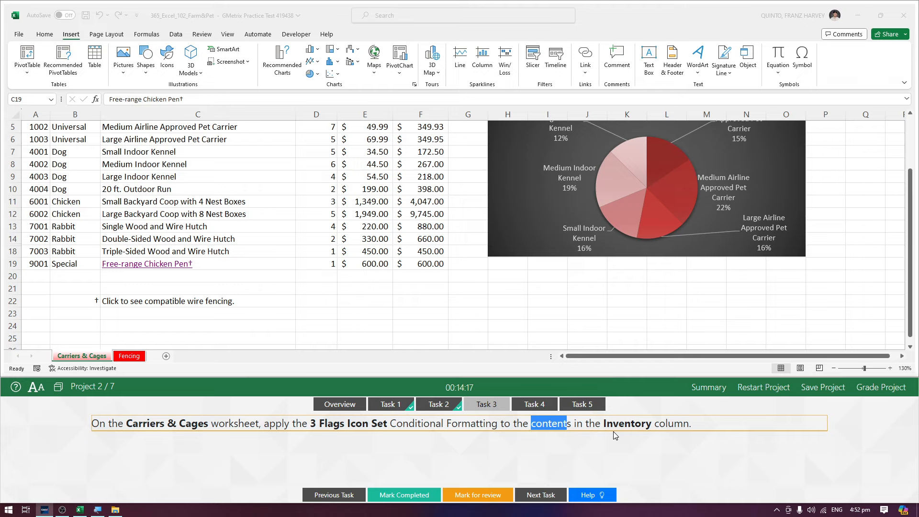
scroll(115, 302, "up", 1)
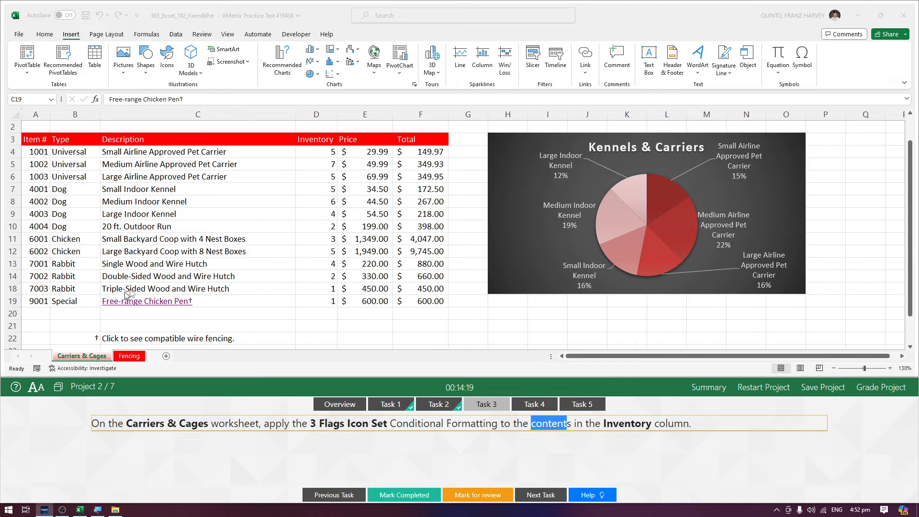
left_click(314, 140)
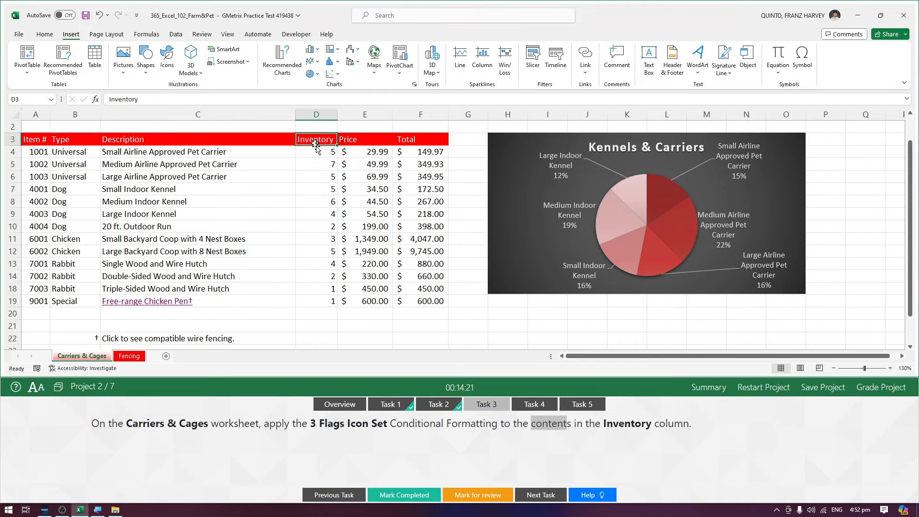
left_click(324, 167)
left_click(426, 436)
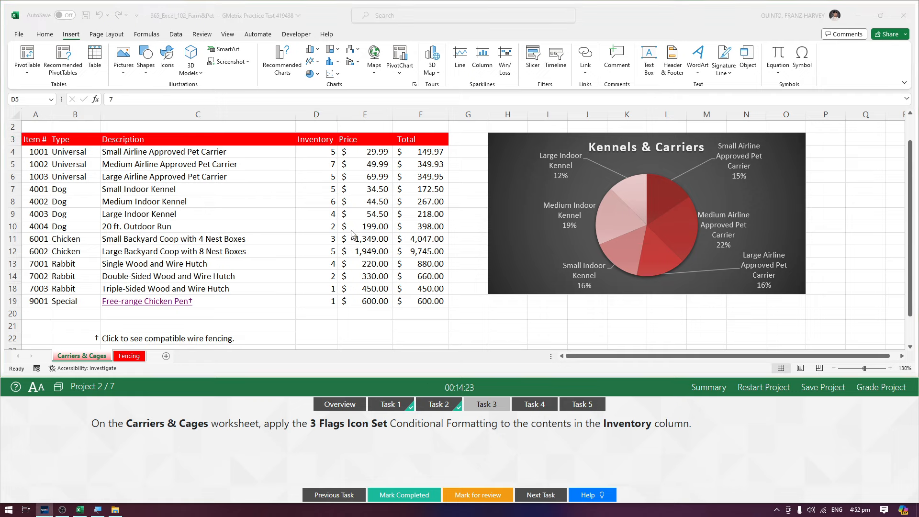
Apply the 3 Flags icon set conditional formatting to the Inventory values in D4:D19, and mark Task 3 as completed
left_click(325, 152)
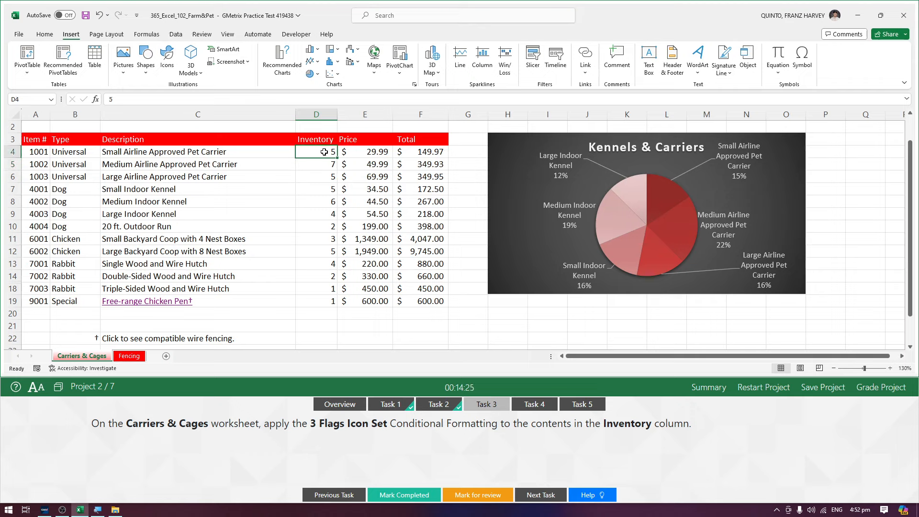
left_click_drag(324, 153, 334, 308)
left_click(322, 139)
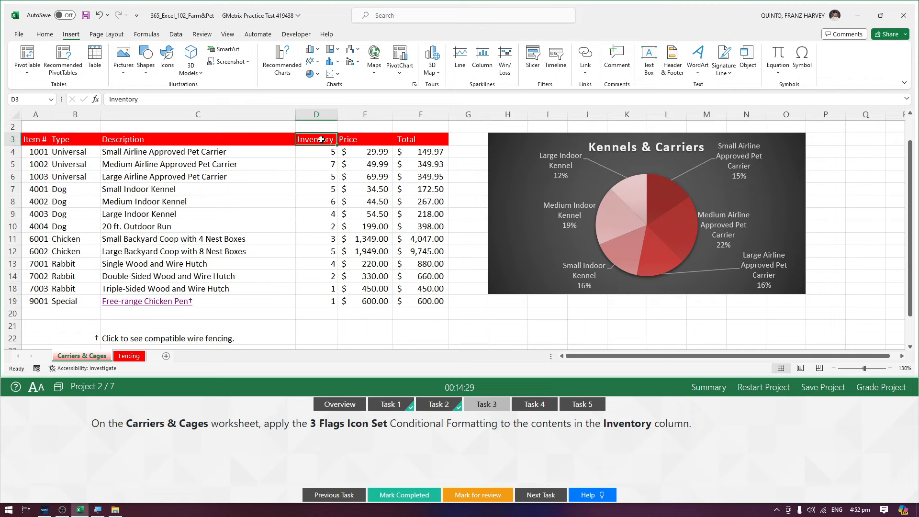
left_click(323, 167)
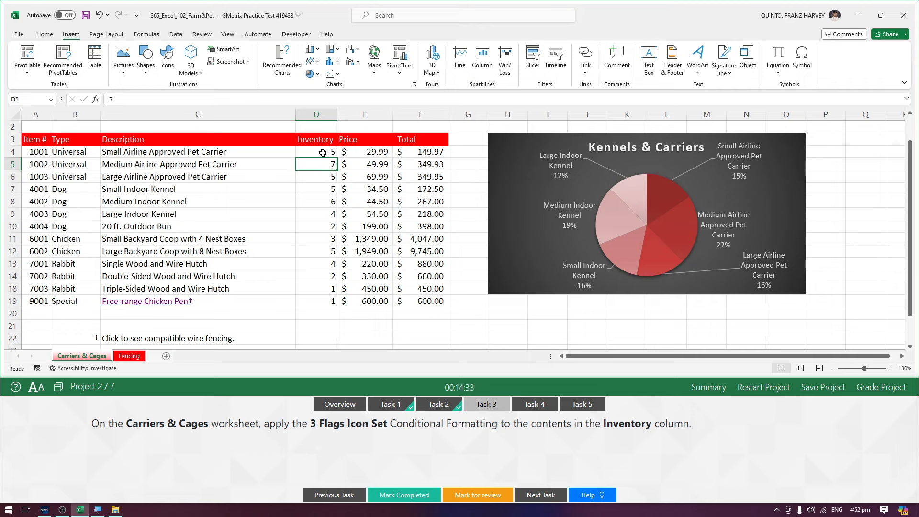
left_click_drag(323, 153, 326, 299)
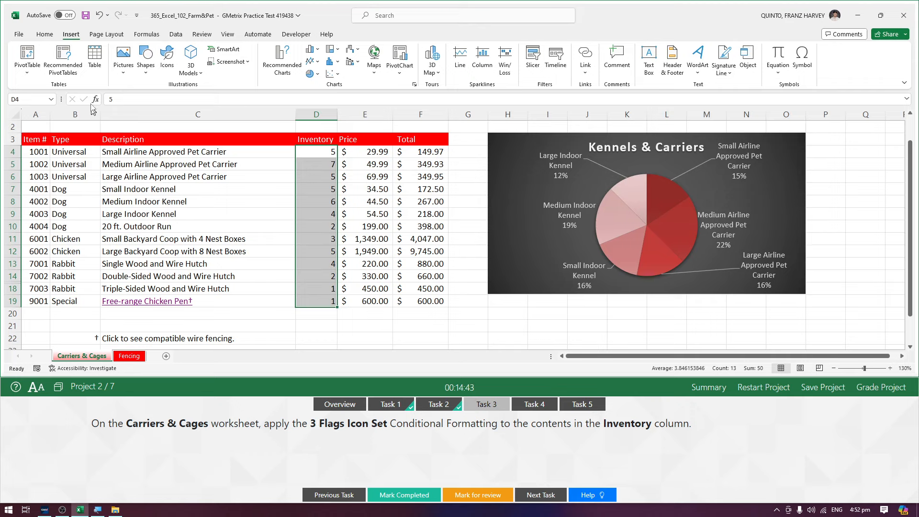
left_click(53, 38)
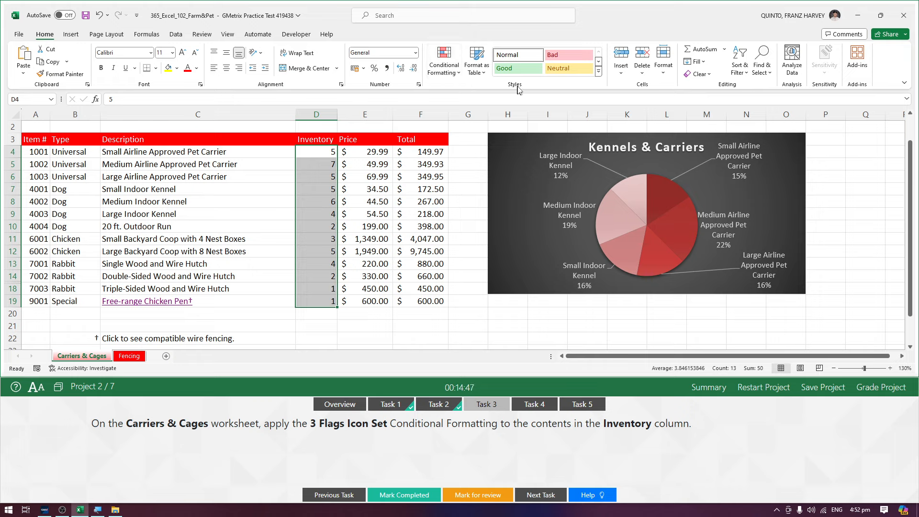
left_click(452, 78)
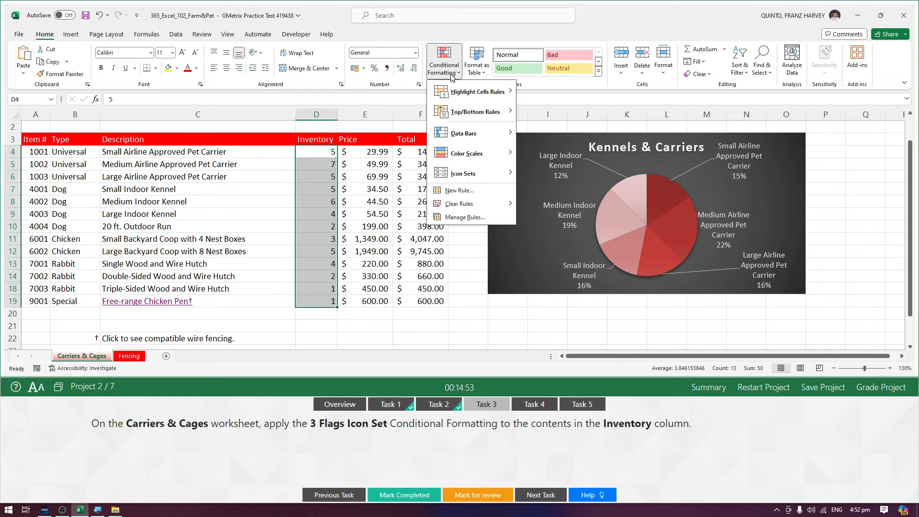
mouse_move(465, 140)
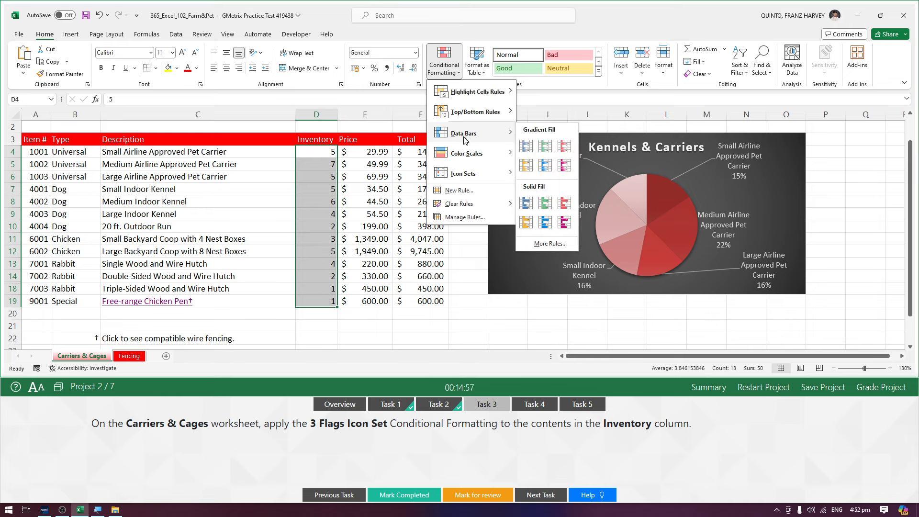
mouse_move(468, 158)
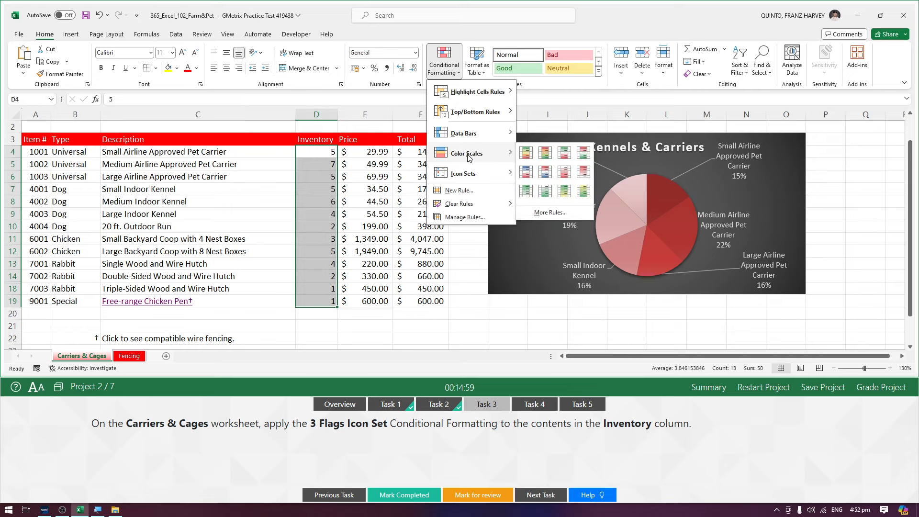
mouse_move(469, 176)
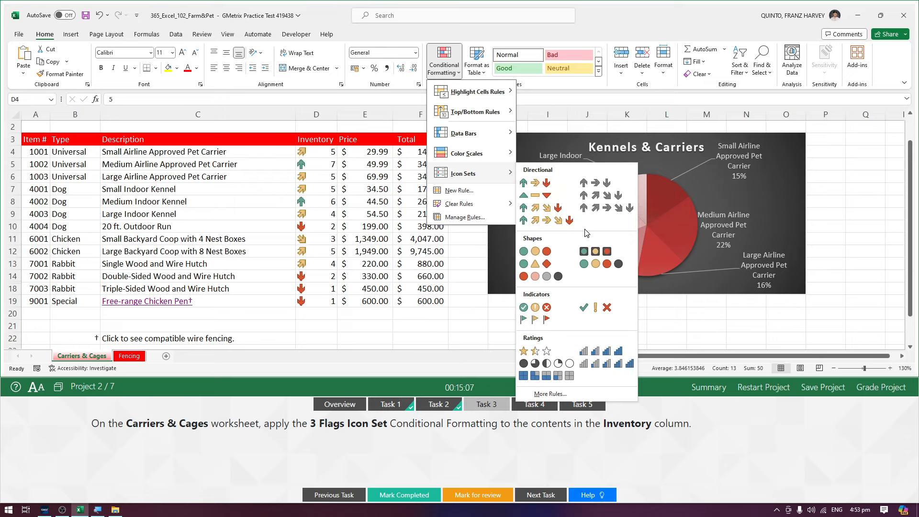
left_click(547, 320)
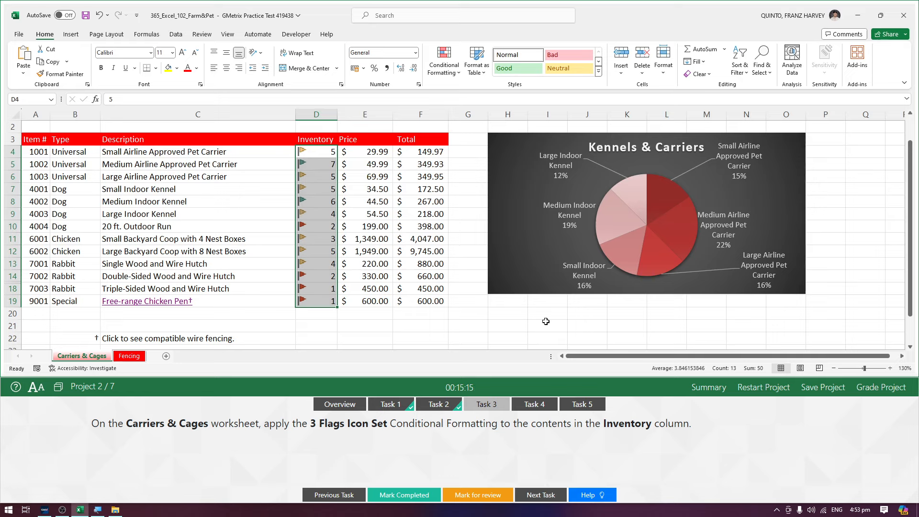
left_click(419, 496)
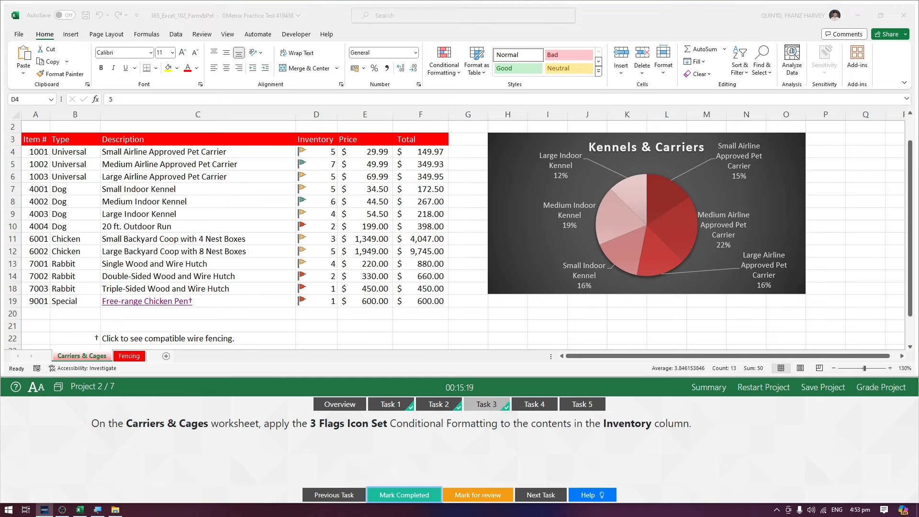
left_click(451, 74)
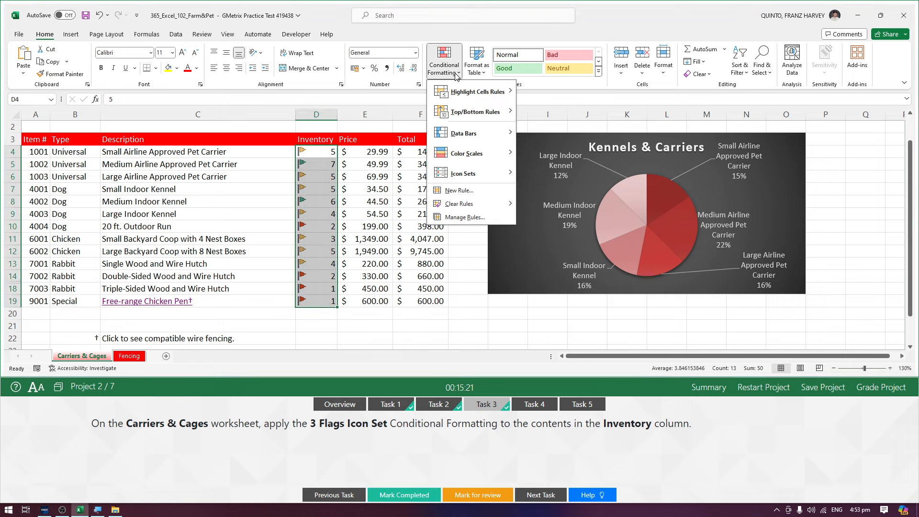
mouse_move(436, 86)
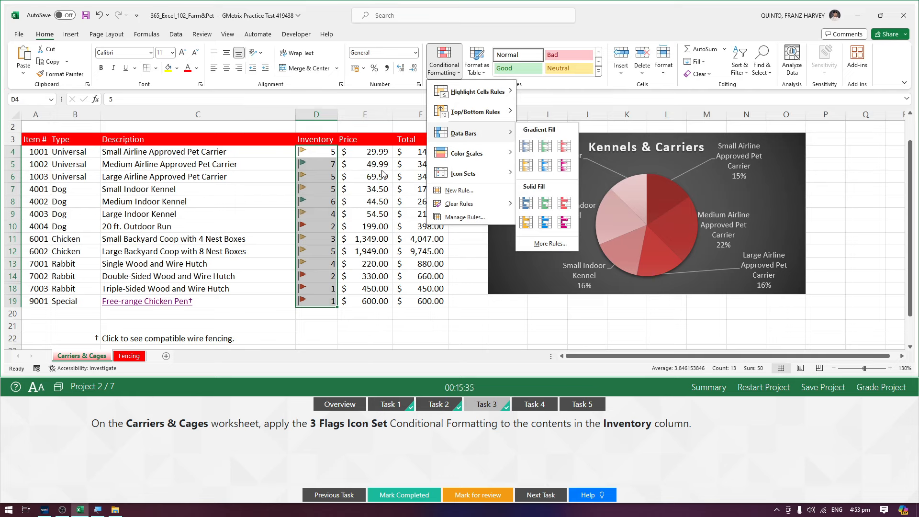
left_click(360, 207)
left_click(360, 205)
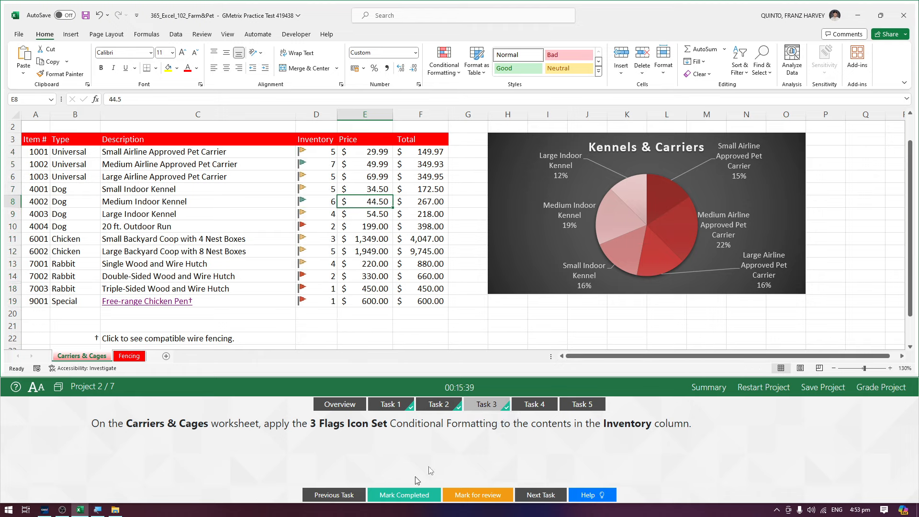
Open Task 4 and select the Kennels & Carriers pie chart on the Carriers & Cages worksheet
left_click(529, 405)
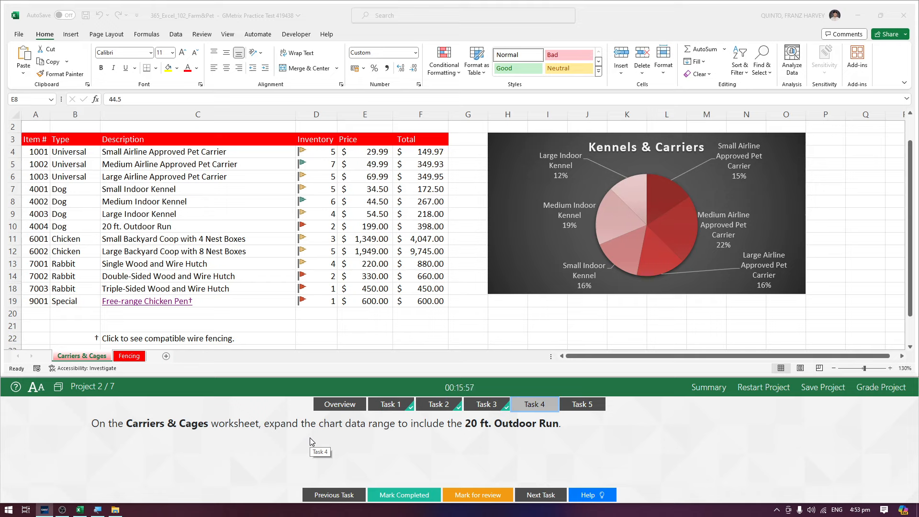
left_click(528, 316)
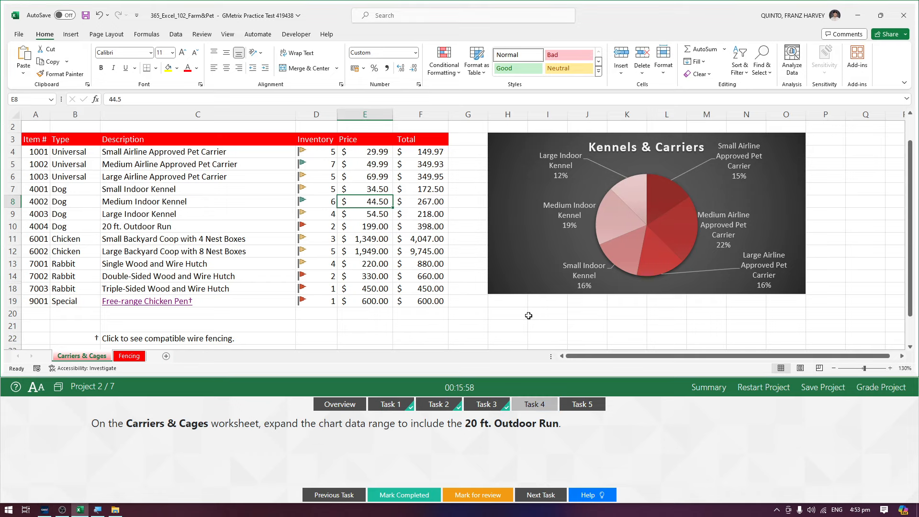
left_click(528, 267)
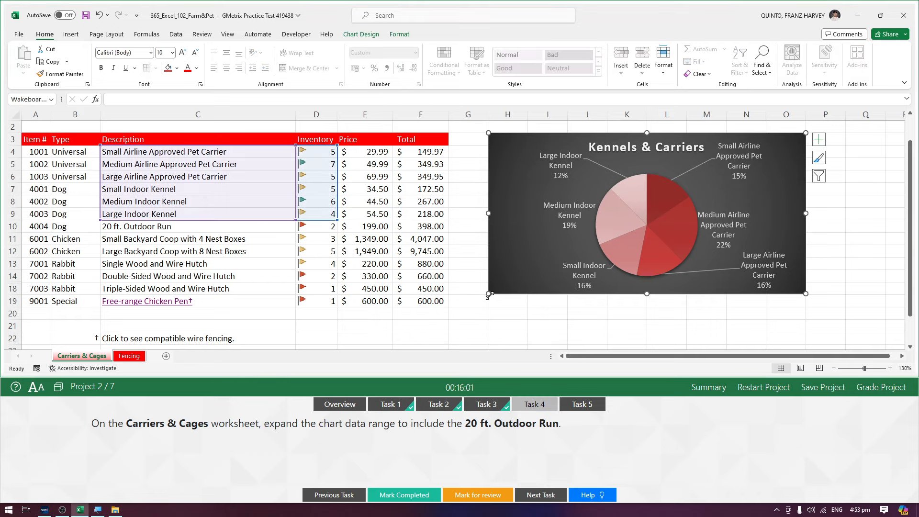
Try enlarging the Kennels & Carriers chart slightly from its corner, undo the resize and reread the task
left_click_drag(488, 294, 475, 304)
key("ctrl+z")
left_click(329, 440)
left_click(322, 429)
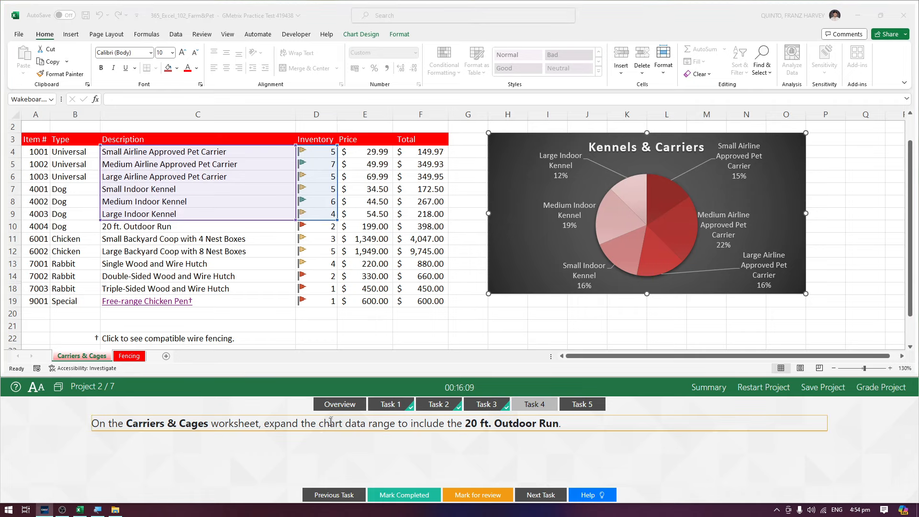
left_click(478, 320)
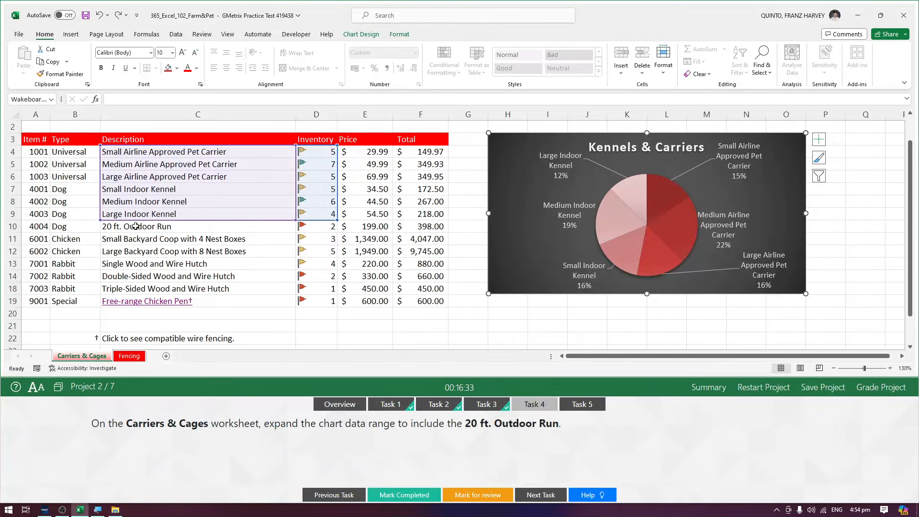
Open the data source settings of the Kennels & Carriers chart and examine which cells its data range covers
left_click(156, 227)
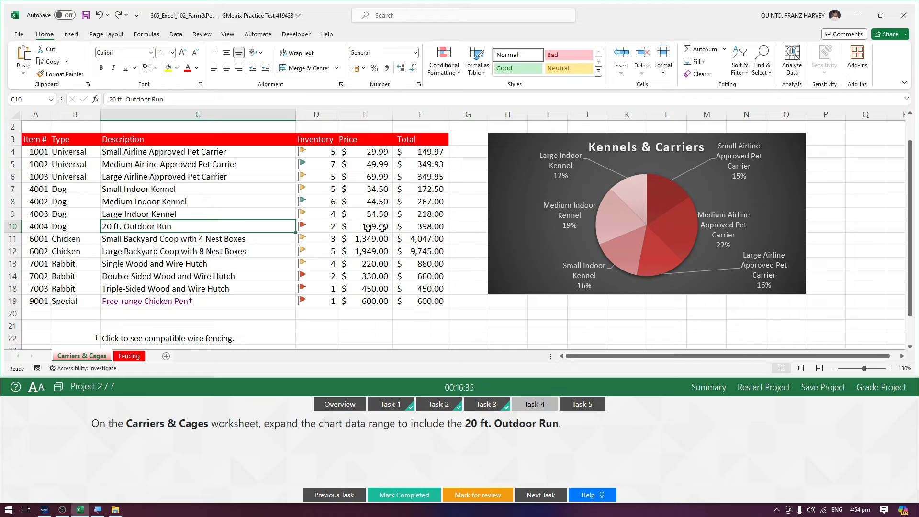
left_click(509, 234)
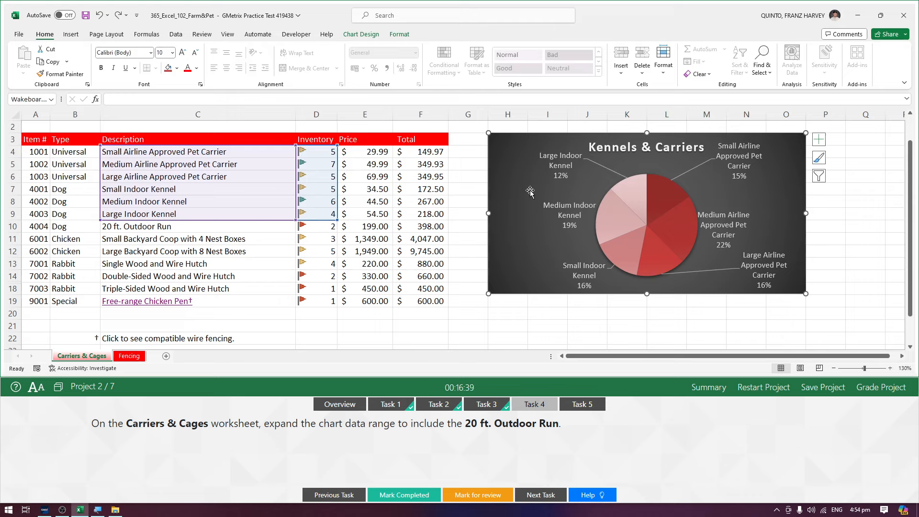
right_click(517, 166)
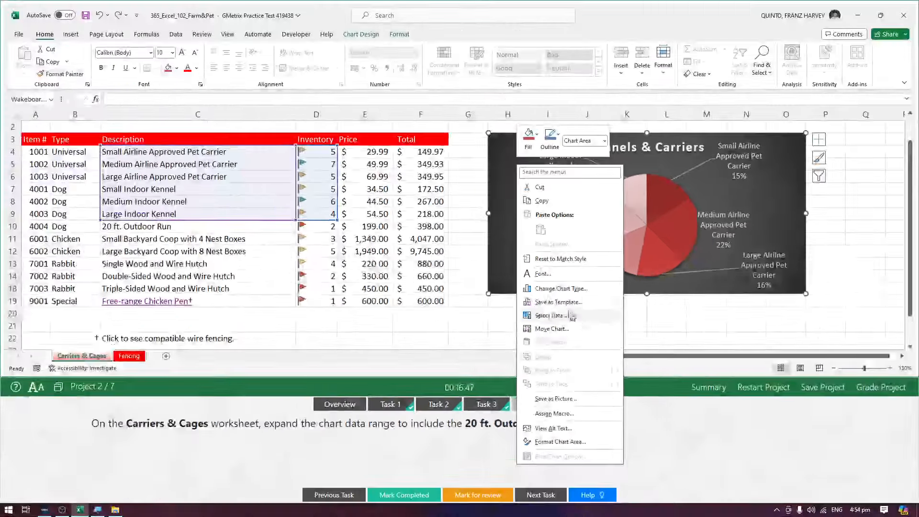
left_click(463, 257)
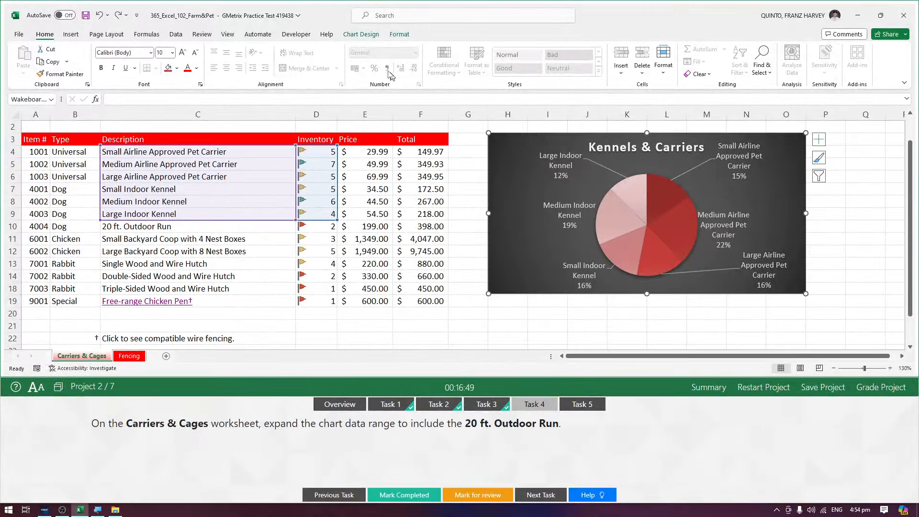
left_click(364, 36)
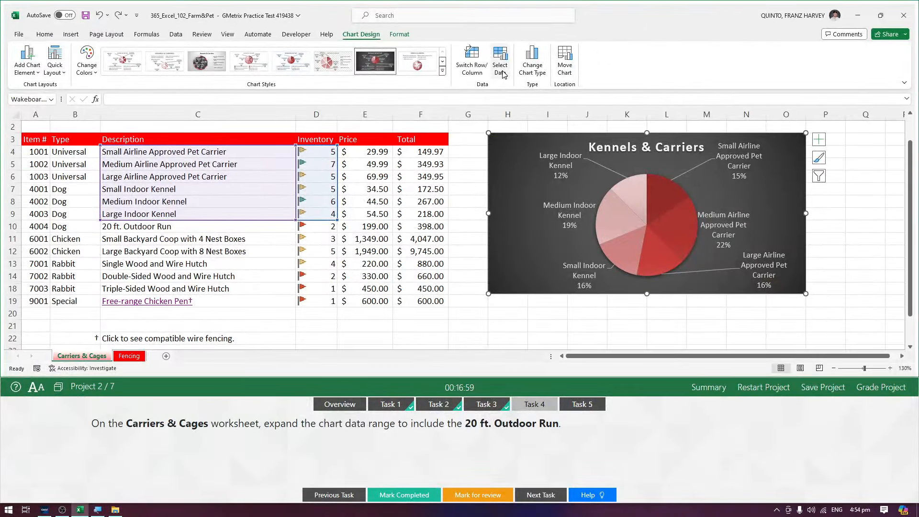
left_click(501, 72)
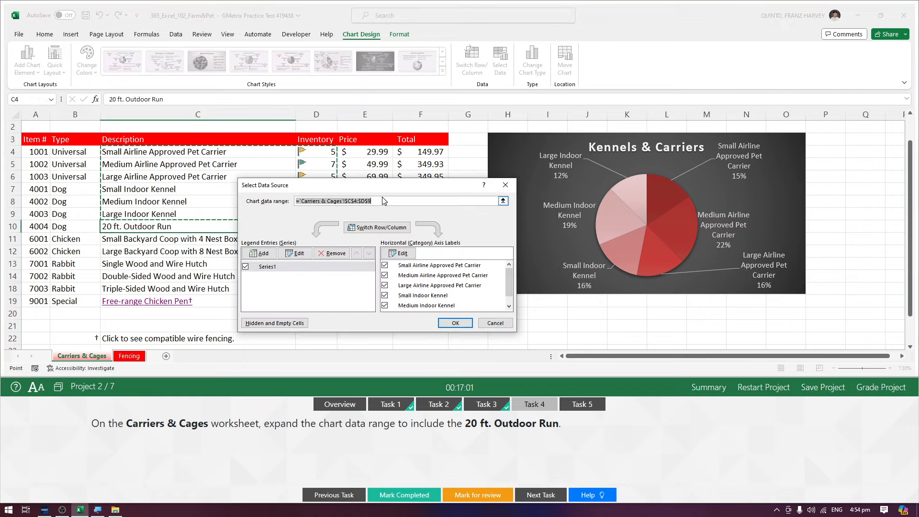
left_click_drag(401, 186, 499, 165)
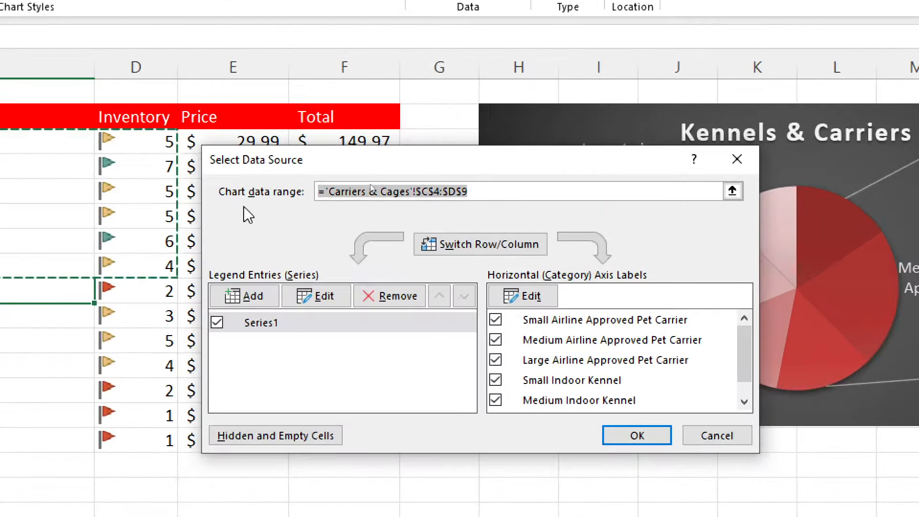
left_click(486, 190)
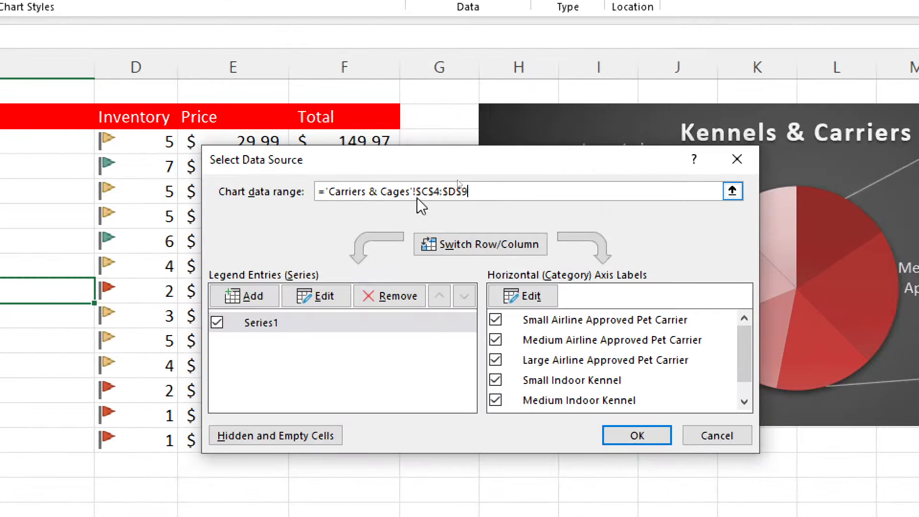
left_click(431, 190)
left_click_drag(423, 192, 474, 194)
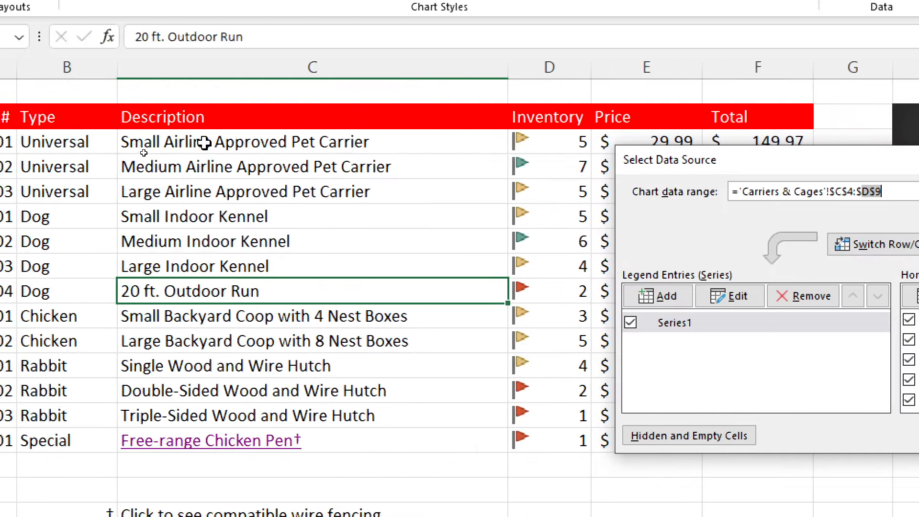
left_click_drag(204, 142, 582, 271)
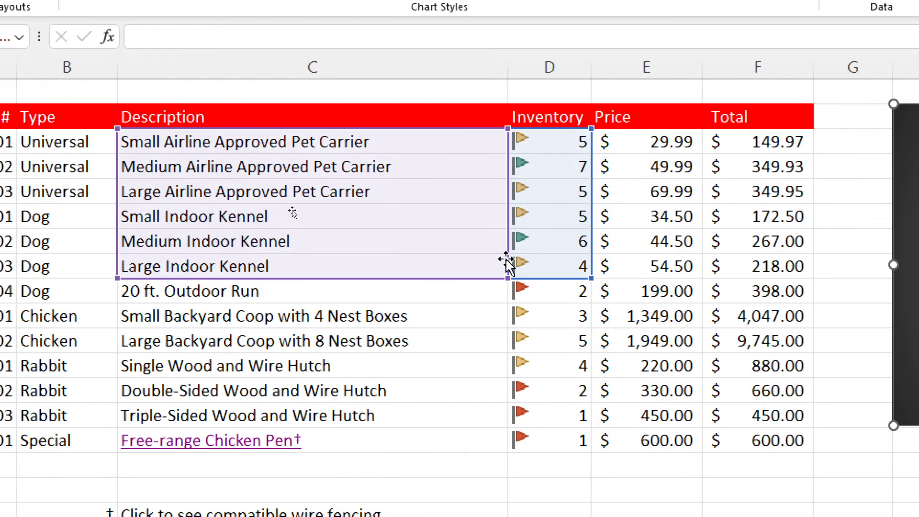
left_click_drag(389, 141, 578, 287)
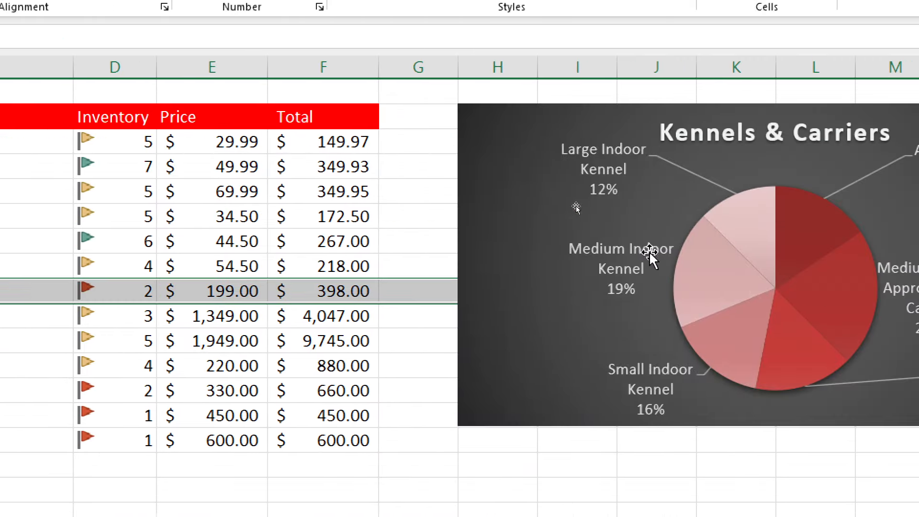
Extend the Kennels & Carriers chart data range to ='Carriers & Cages'!$C$4:$D$10 so it includes the 20 ft. Outdoor Run
right_click(479, 218)
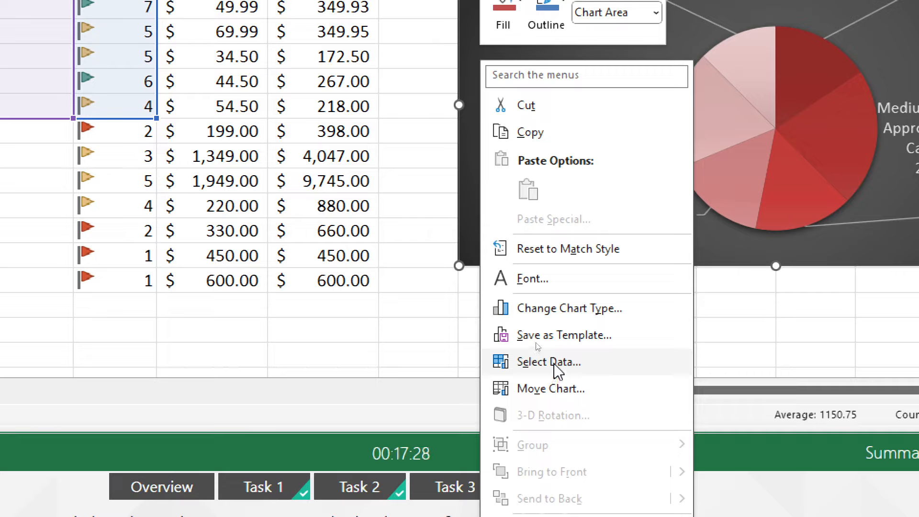
left_click(556, 516)
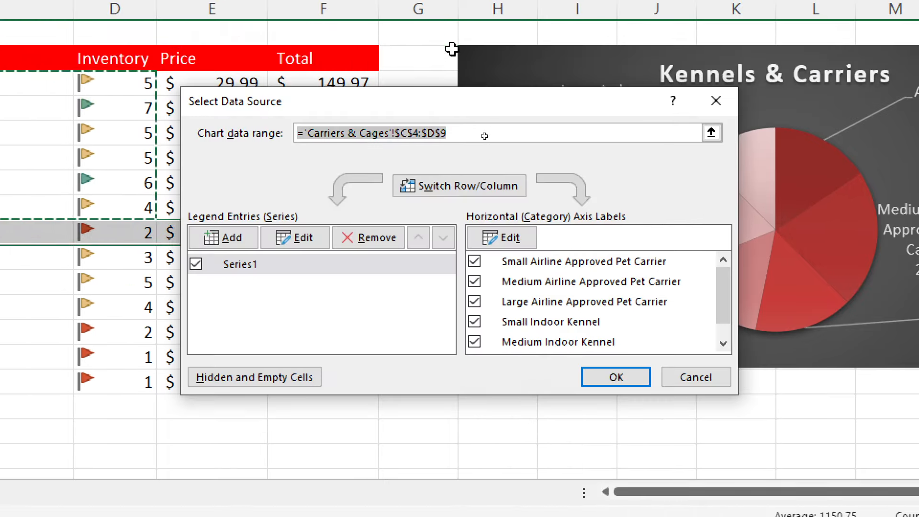
mouse_move(437, 5)
left_mouse_down()
mouse_move(422, 19)
mouse_move(426, 4)
left_mouse_up()
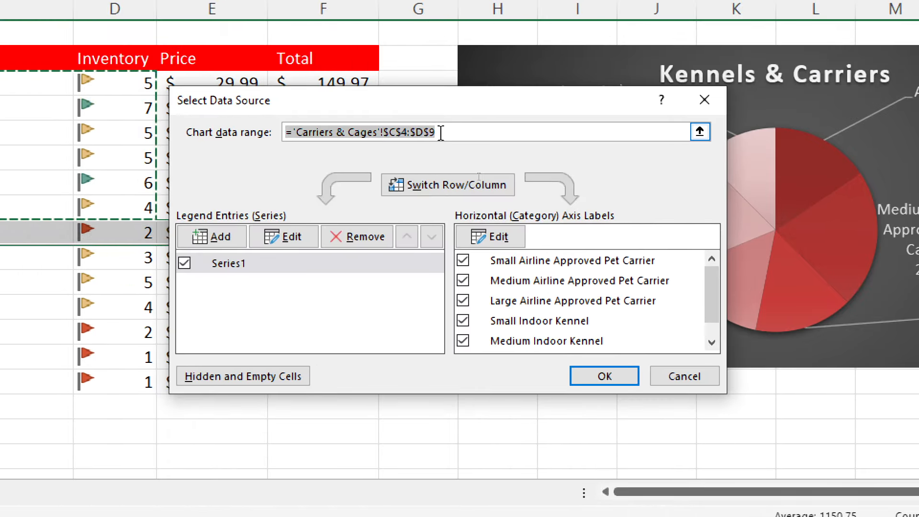
left_click_drag(439, 134, 433, 135)
left_click(487, 135)
key("BackSpace")
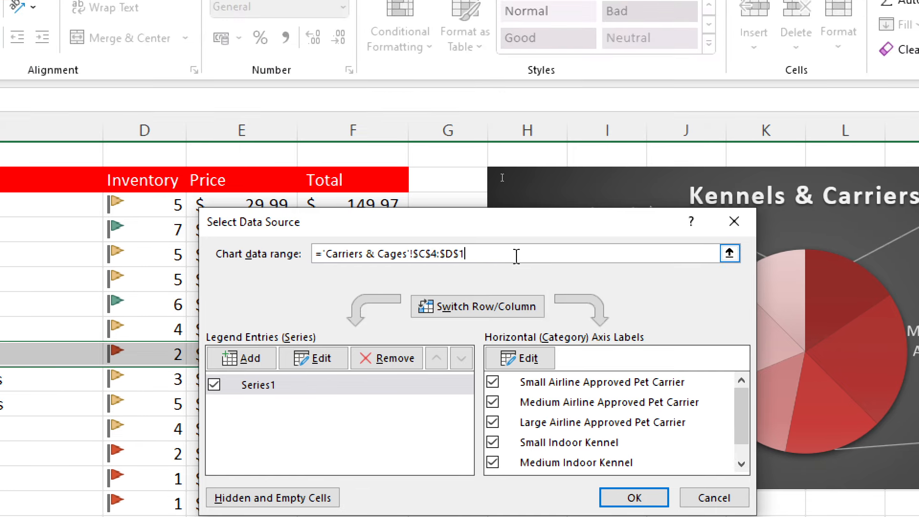
type("0")
left_click_drag(487, 230, 542, 205)
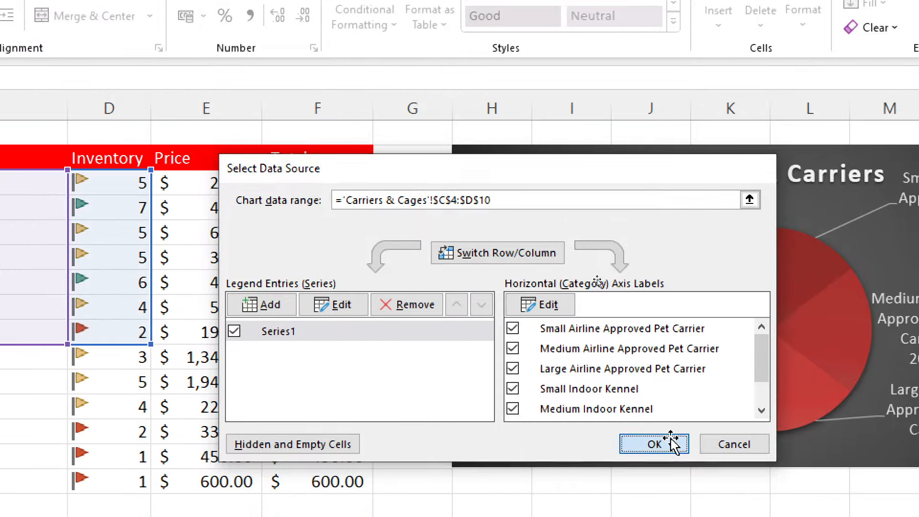
left_click(672, 441)
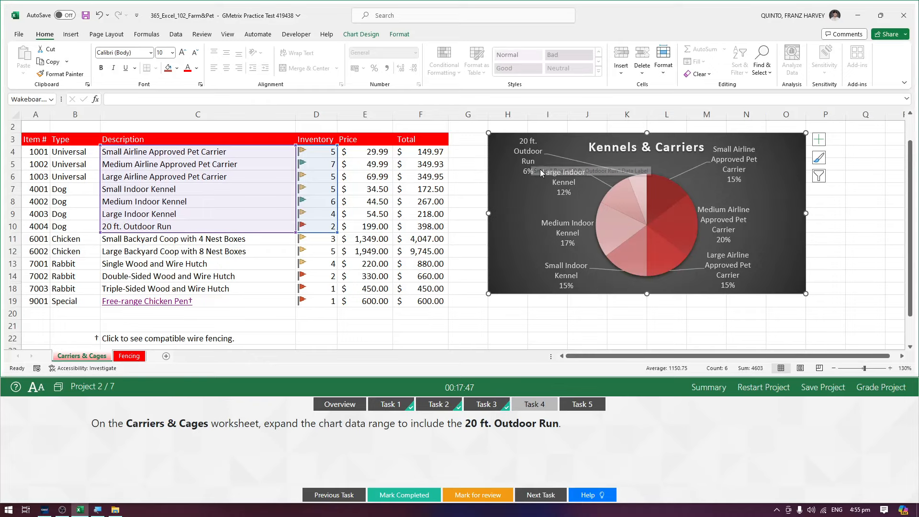
Deselect the chart and mark Task 4 as completed
key("Escape")
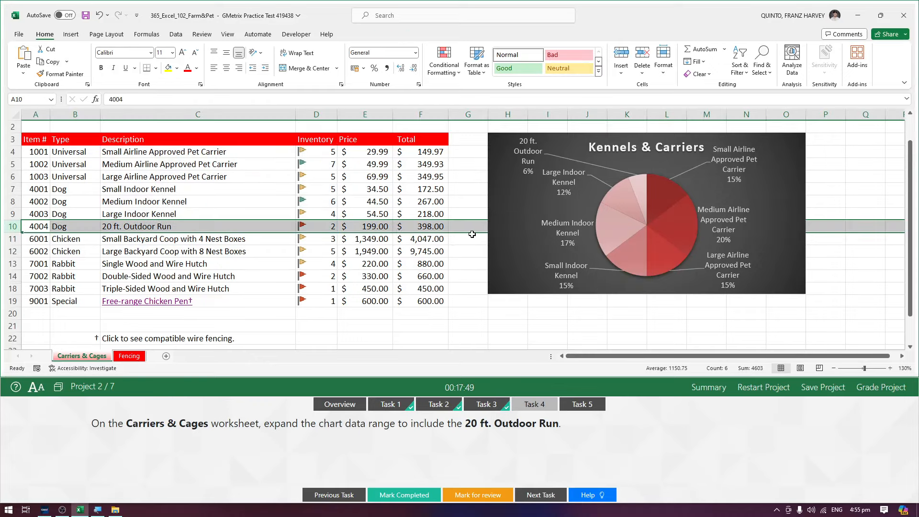
left_click(467, 273)
left_click(405, 494)
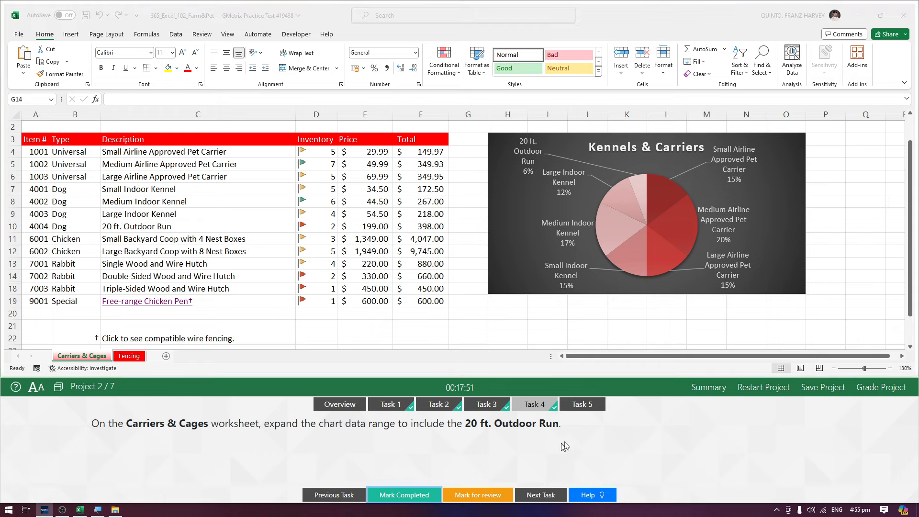
Open Task 5 and apply chart Style 4 to the Kennels & Carriers pie chart
left_click(582, 405)
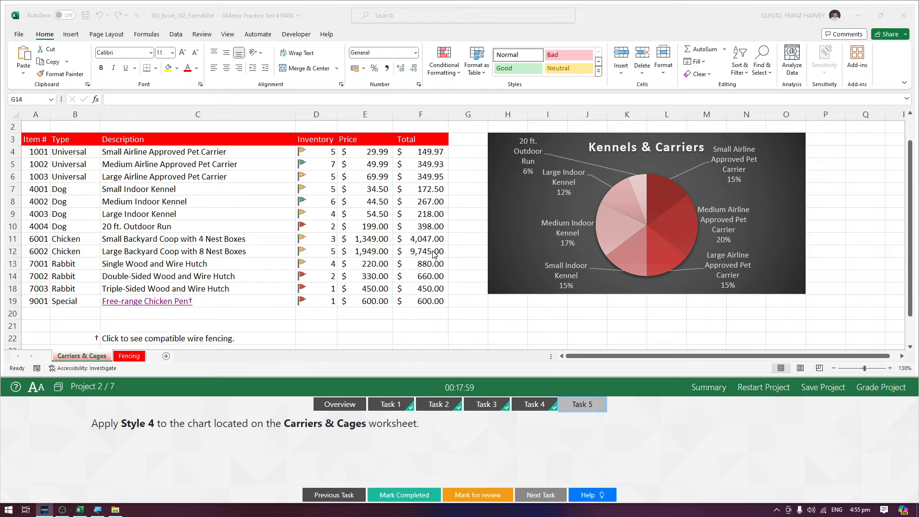
left_click(506, 220)
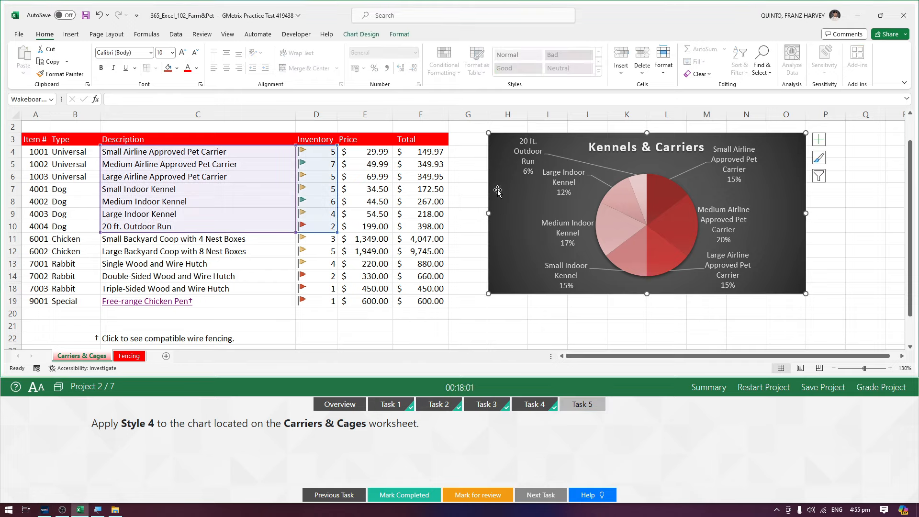
left_click(363, 36)
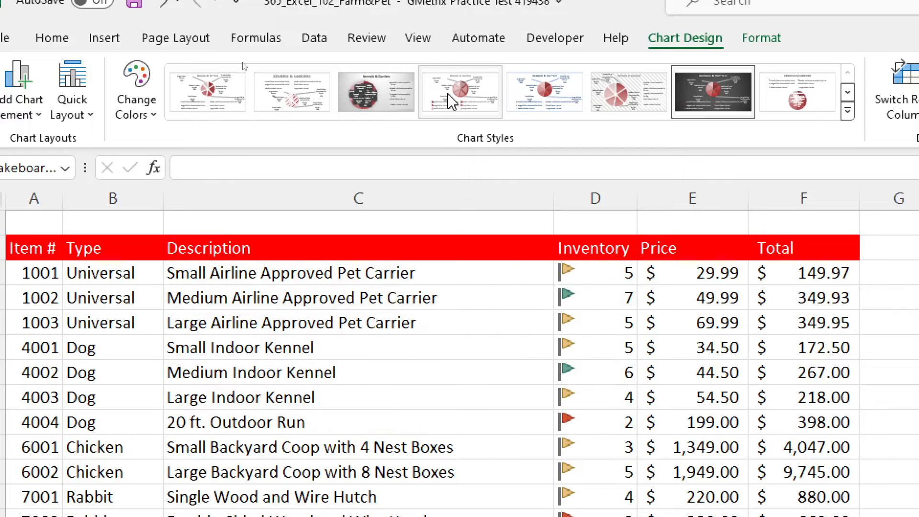
left_click(450, 101)
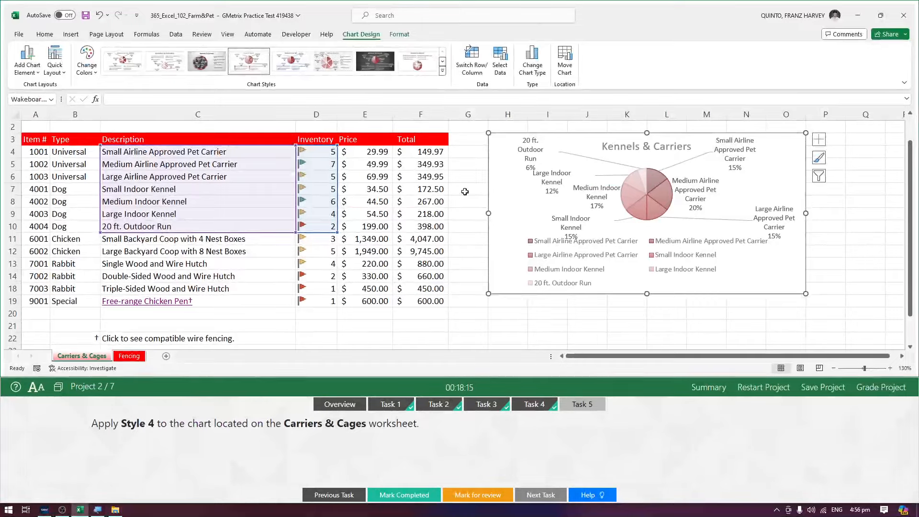
Compare the commands available while the Kennels & Carriers chart is selected with those available for worksheet cells
left_click(894, 353)
left_click(509, 179)
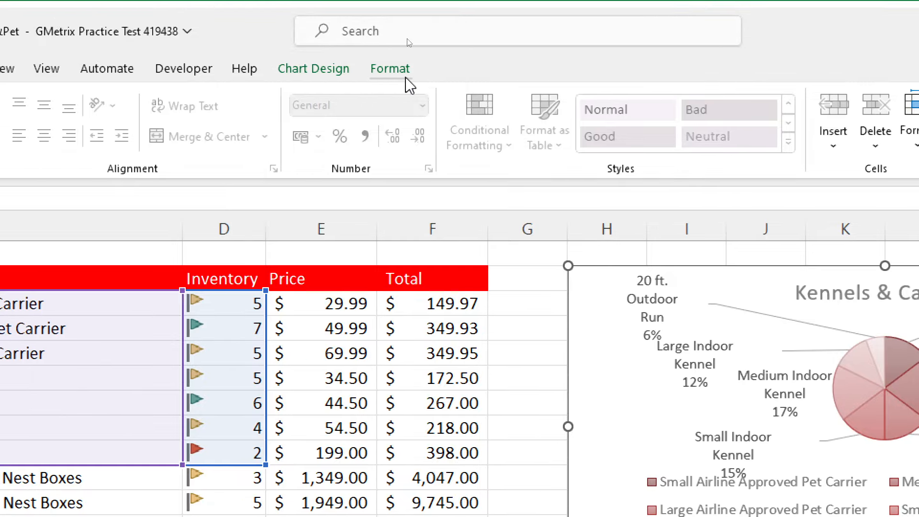
left_click(394, 370)
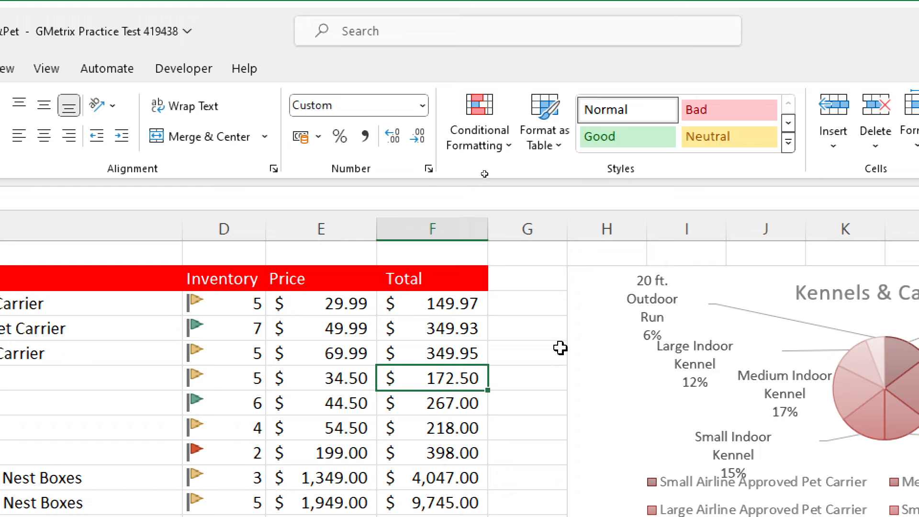
left_click(601, 347)
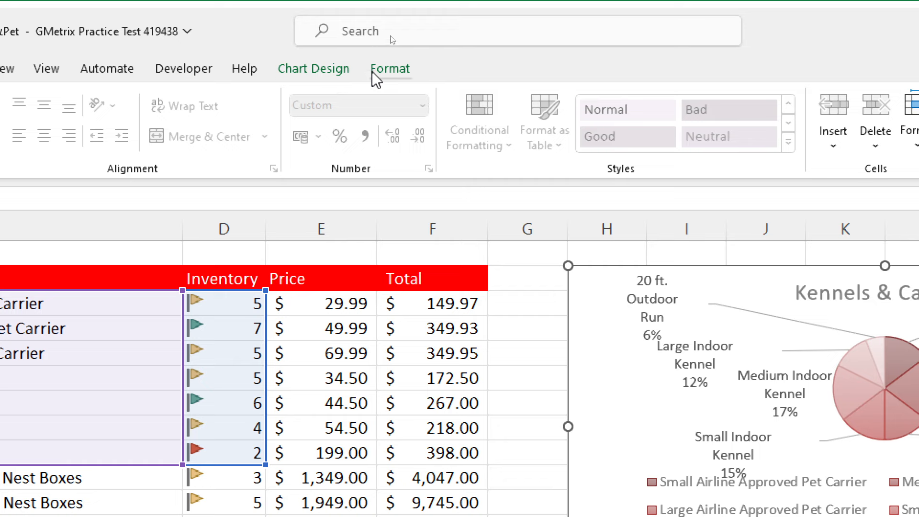
left_click(514, 302)
left_click_drag(74, 277, 457, 364)
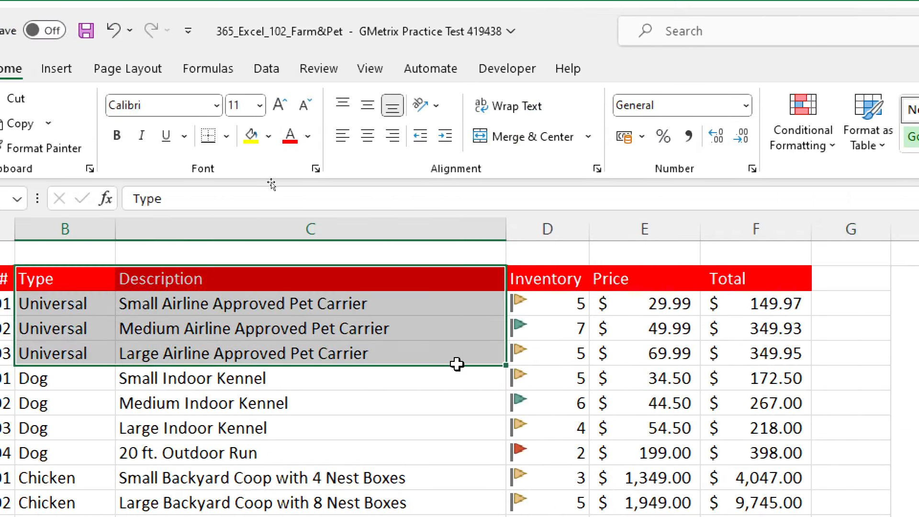
left_click(611, 386)
left_click(322, 326)
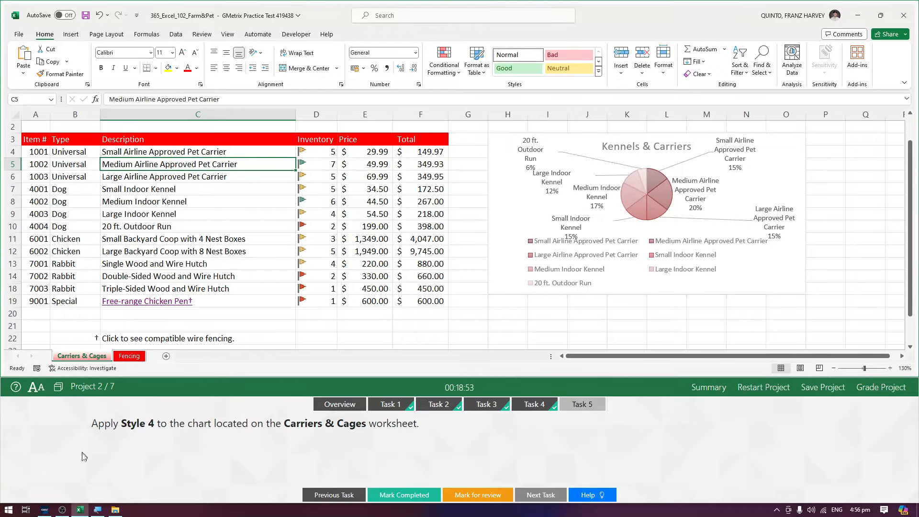
left_click(62, 509)
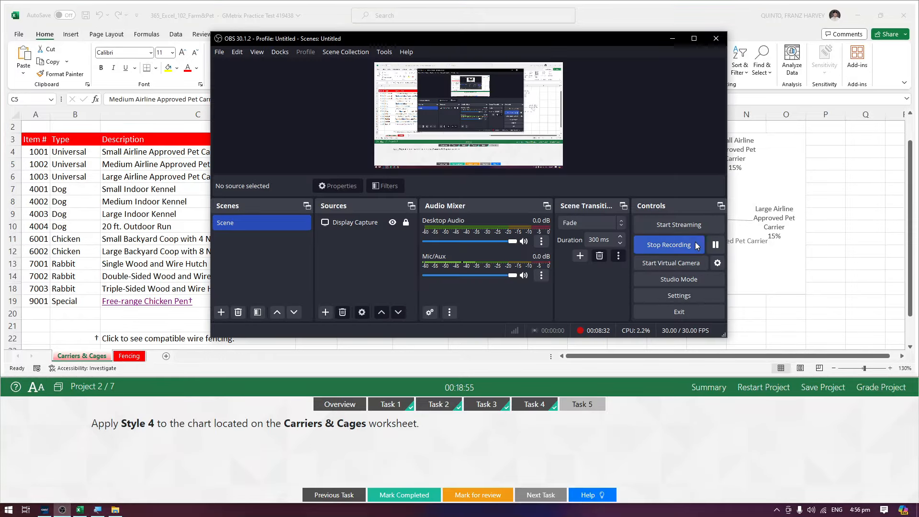